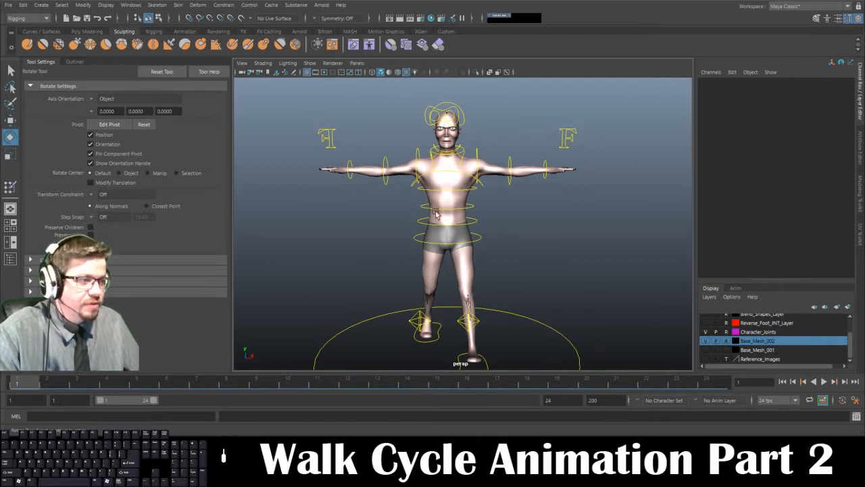
# Compare the character rig's pose with the walk cycle reference drawing.
pyautogui.click(492, 474)
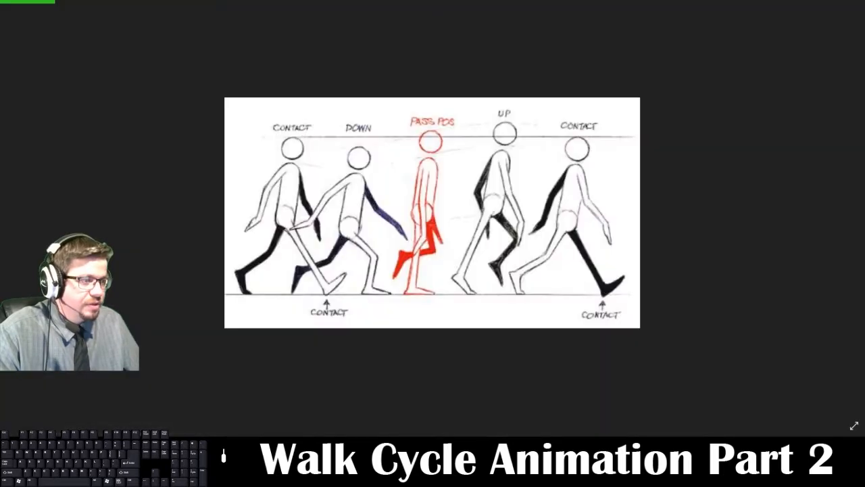
pyautogui.click(492, 473)
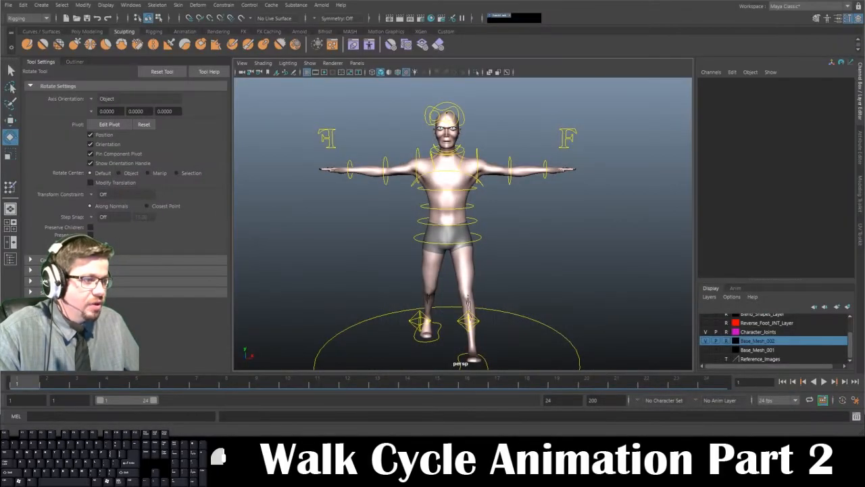
pyautogui.click(492, 473)
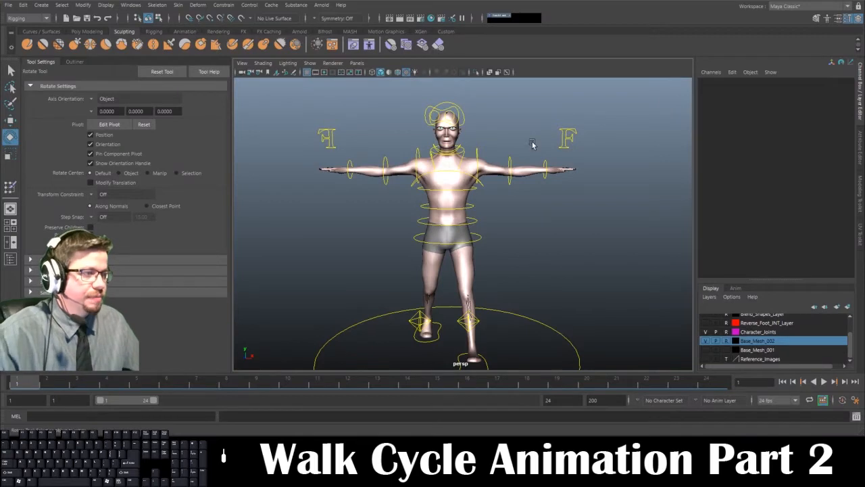
# At frame 1, lower the right arm by rotating the right shoulder control to about 79.3 on Z, and play the animation to check it.
pyautogui.keyDown('alt'); pyautogui.moveTo(502, 225); pyautogui.dragTo(541, 237); pyautogui.keyUp('alt')
pyautogui.click(416, 155)
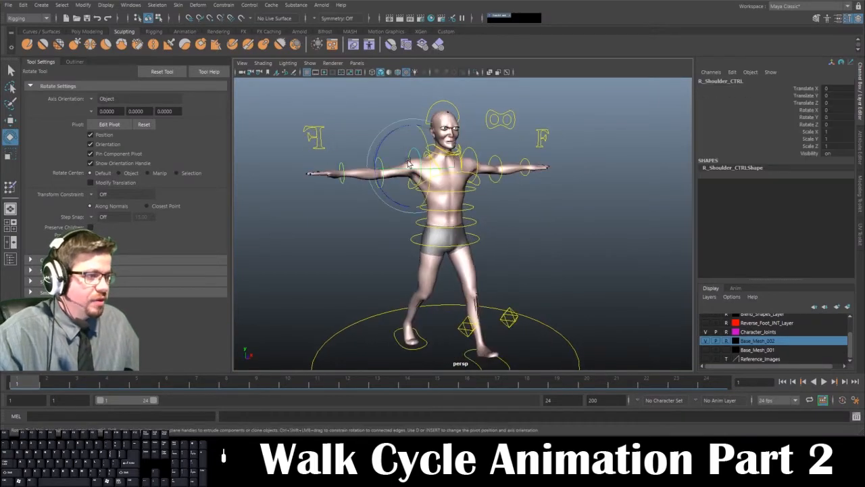
pyautogui.keyDown('alt'); pyautogui.moveTo(378, 179); pyautogui.dragTo(447, 192); pyautogui.keyUp('alt')
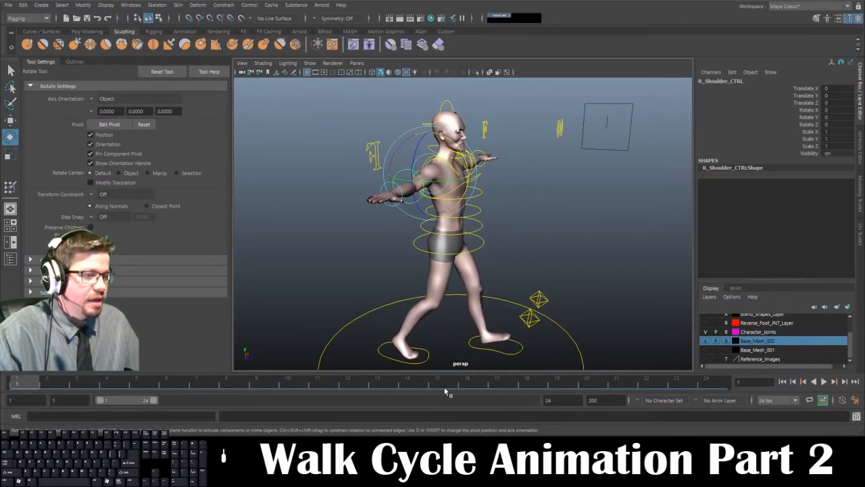
pyautogui.moveTo(430, 161); pyautogui.dragTo(427, 194)
pyautogui.hotkey('alt', 'v')
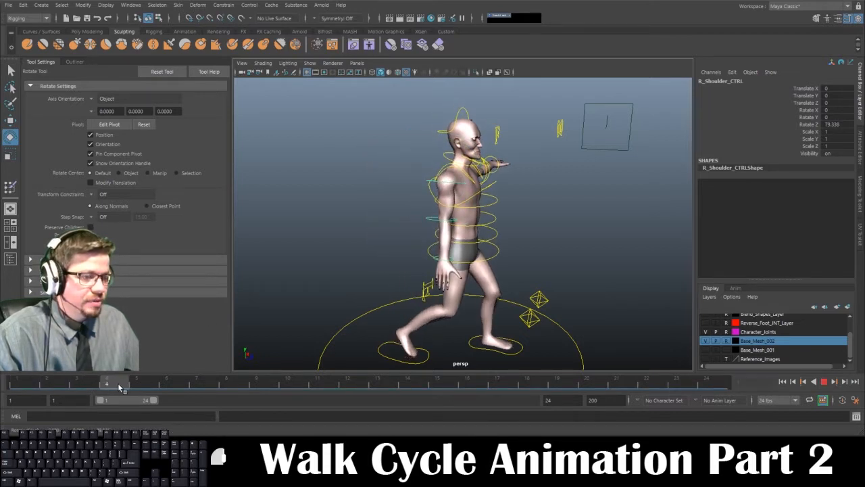
pyautogui.moveTo(107, 386); pyautogui.dragTo(25, 387)
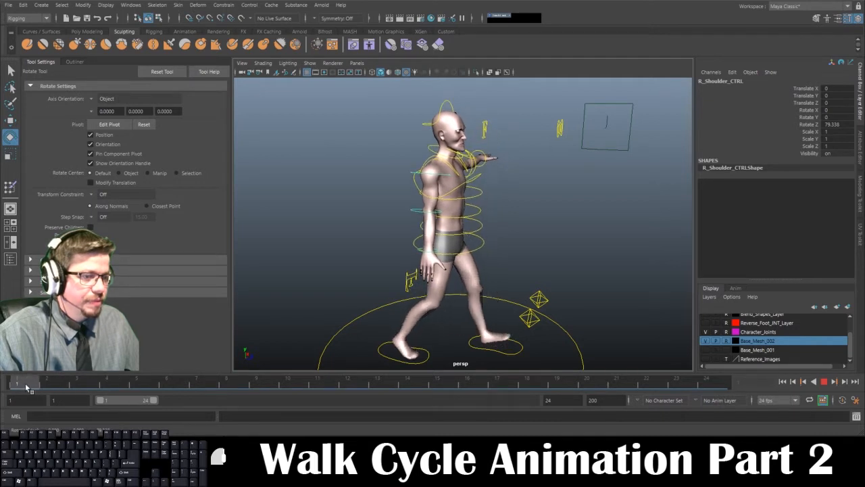
pyautogui.hotkey('alt', 'v')
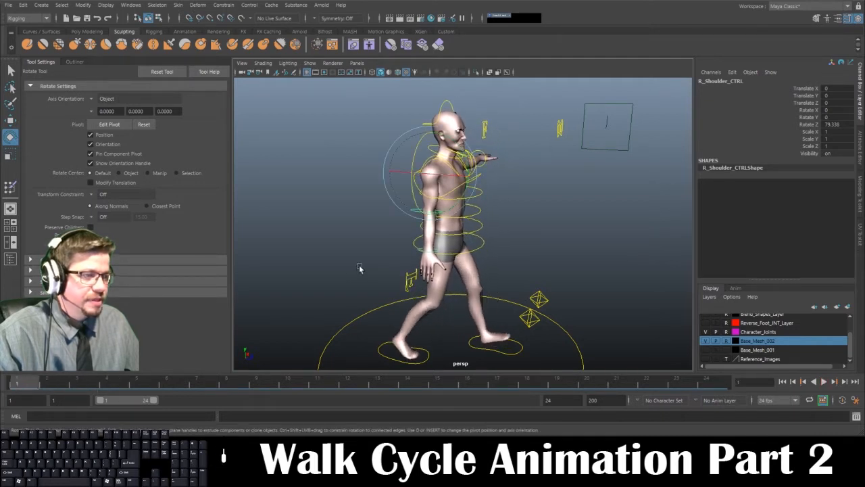
# Swing the right arm forward at frame 1 with shoulder rotation of about X -2.5, Y 30.4, Z 72.8, and key it.
pyautogui.moveTo(470, 148); pyautogui.dragTo(369, 194)
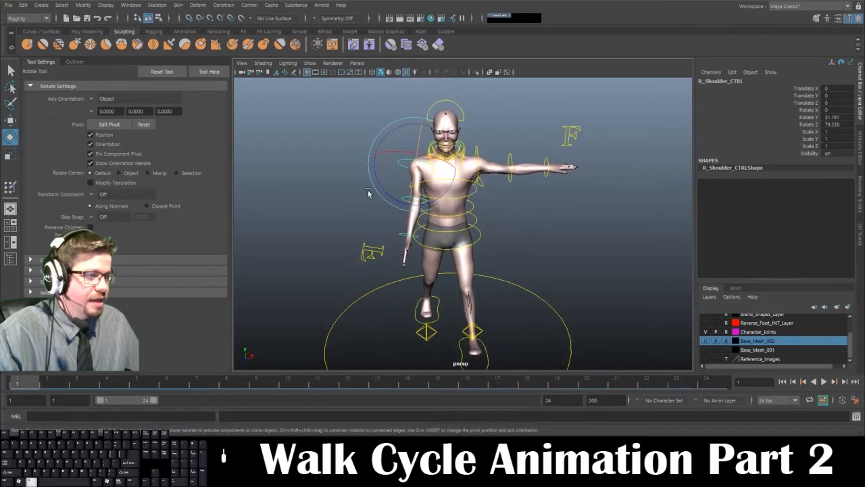
pyautogui.moveTo(393, 123); pyautogui.dragTo(470, 191)
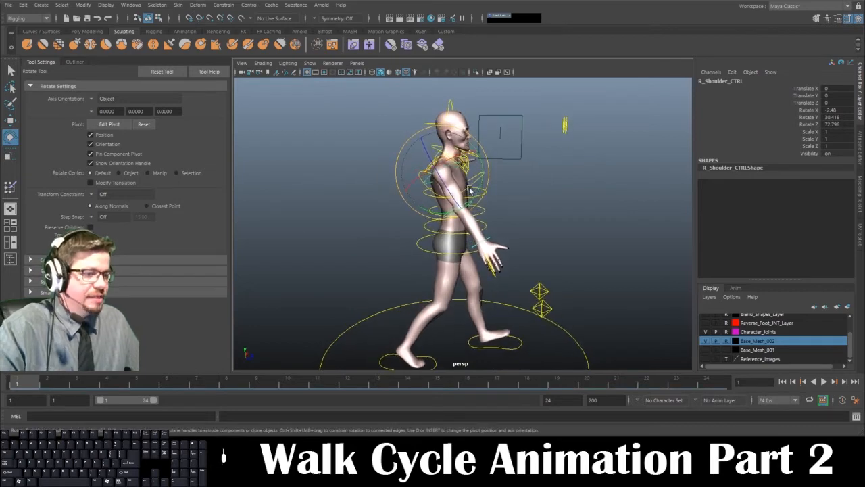
pyautogui.press('s')
# Bend the right elbow control to about 30.5 on Rotate Y and key it at frame 1.
pyautogui.click(529, 207)
pyautogui.click(471, 204)
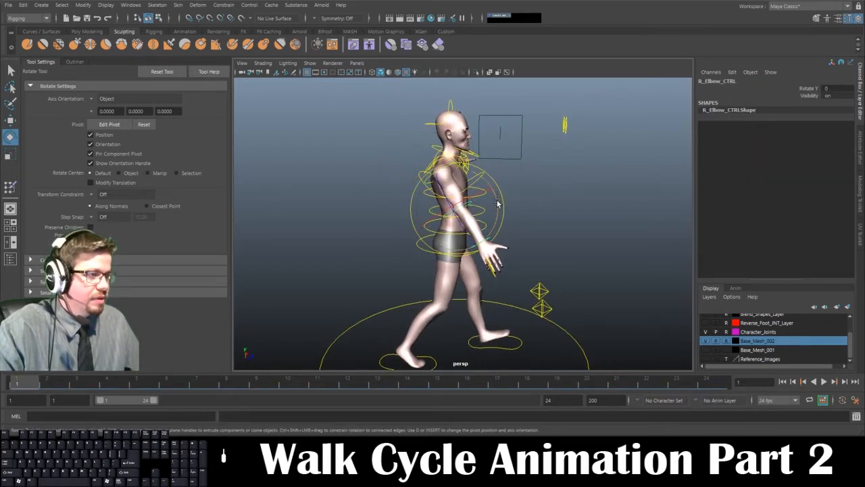
pyautogui.moveTo(498, 203); pyautogui.dragTo(355, 238)
pyautogui.press('s')
pyautogui.keyDown('alt'); pyautogui.moveTo(388, 201); pyautogui.dragTo(414, 189, button='middle'); pyautogui.keyUp('alt')
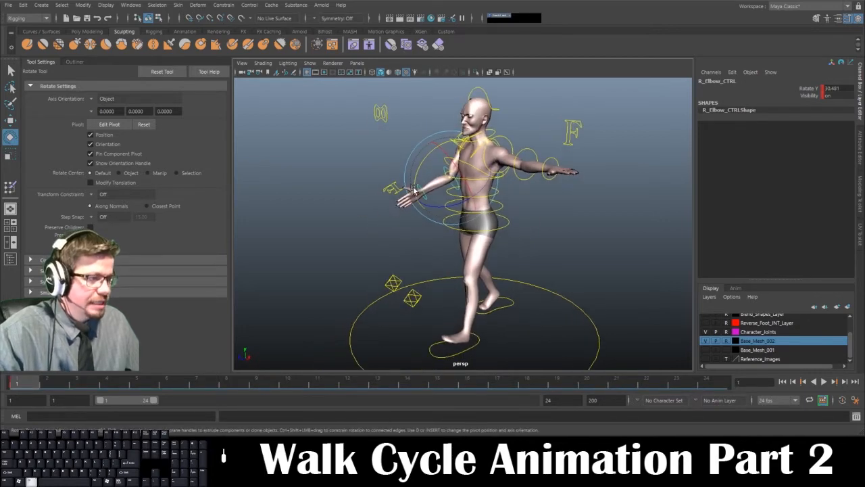
pyautogui.keyDown('alt'); pyautogui.moveTo(414, 190); pyautogui.dragTo(372, 219); pyautogui.keyUp('alt')
# At frame 4, swing the right arm further forward following the reference drawing's down pose, bend the elbow to about 36 on Y, and key both.
pyautogui.moveTo(20, 385); pyautogui.dragTo(118, 384)
pyautogui.keyDown('alt'); pyautogui.moveTo(338, 225); pyautogui.dragTo(508, 222); pyautogui.keyUp('alt')
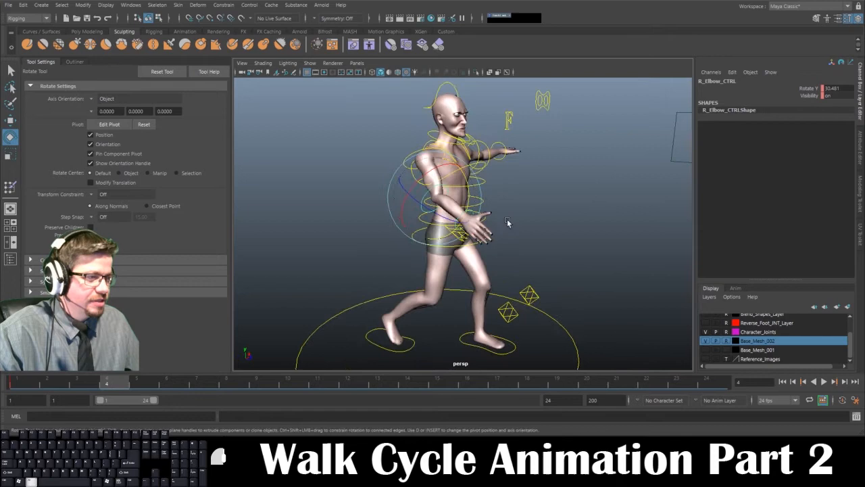
pyautogui.click(406, 150)
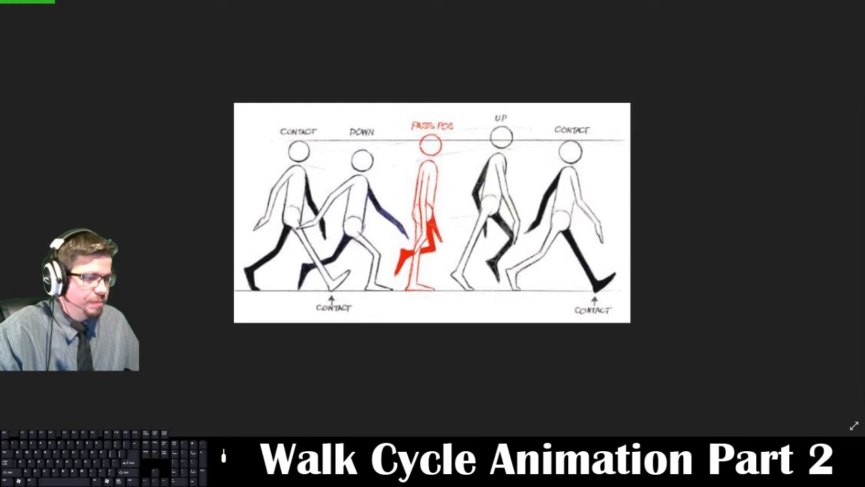
pyautogui.moveTo(165, 473)
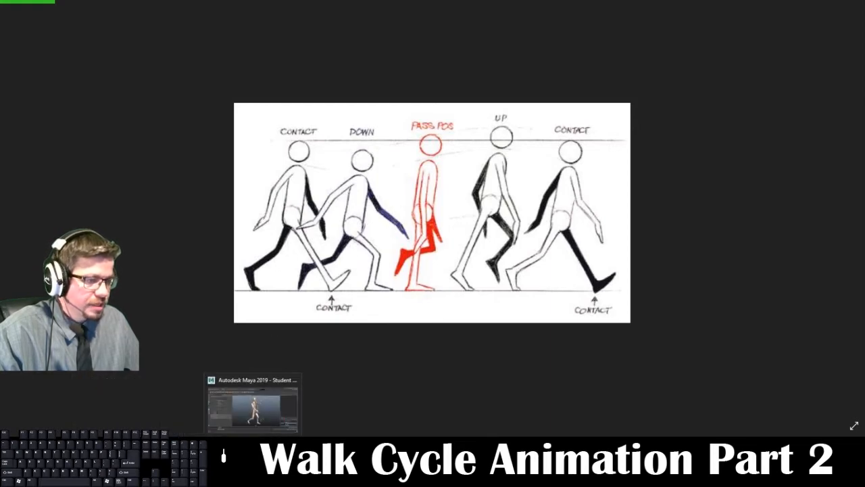
pyautogui.click(253, 474)
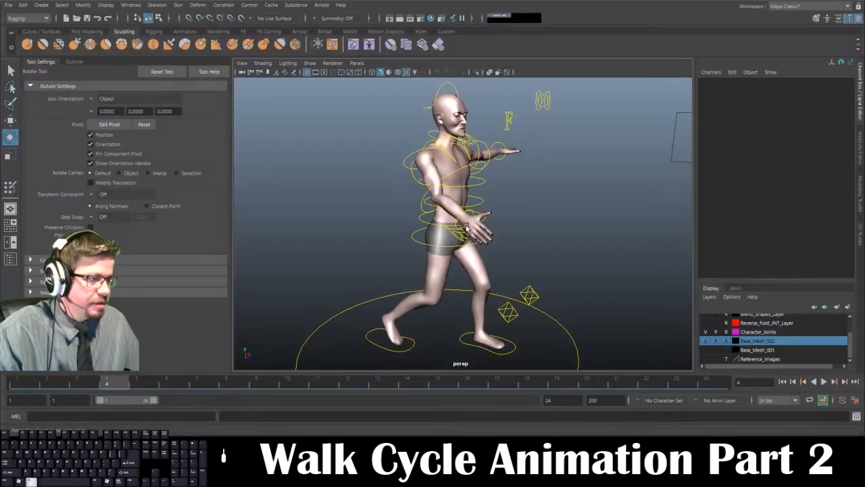
pyautogui.keyDown('alt'); pyautogui.moveTo(468, 263); pyautogui.dragTo(418, 161); pyautogui.keyUp('alt')
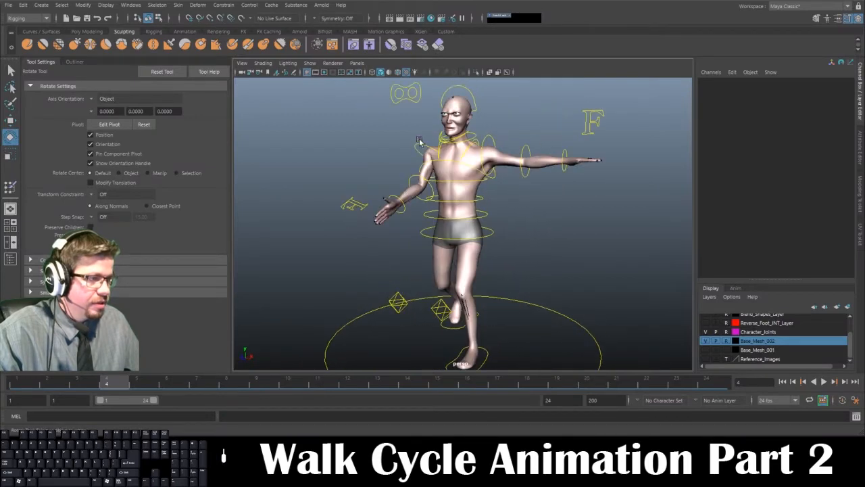
pyautogui.click(419, 144)
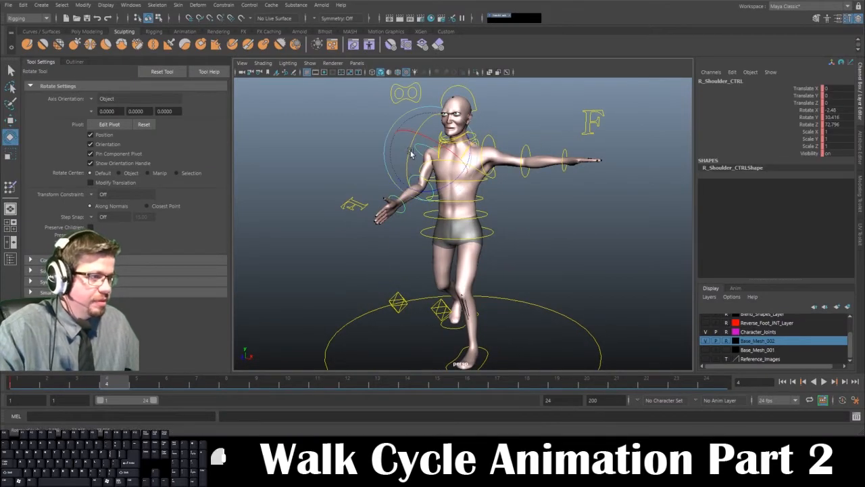
pyautogui.moveTo(411, 154); pyautogui.dragTo(402, 164)
pyautogui.click(410, 173)
pyautogui.press('s')
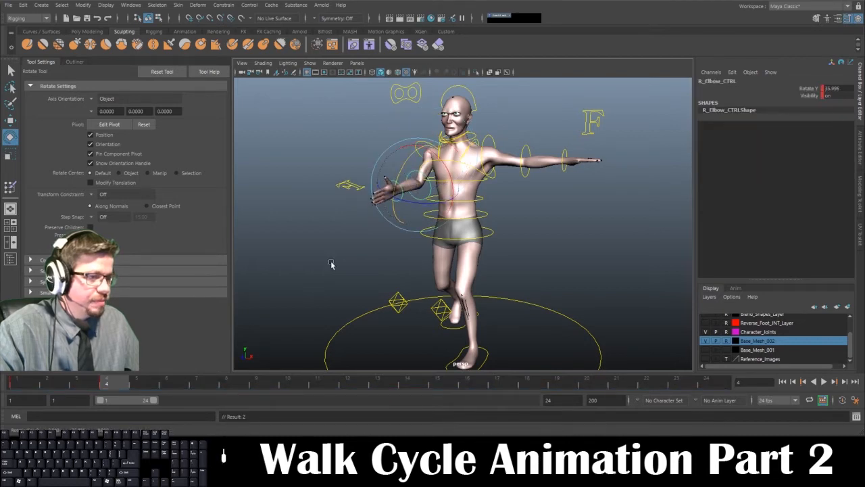
pyautogui.click(332, 264)
# At frame 1, rotate the left shoulder control to about -74.8 on Z and 31.7 on Y to lower the arm backward, and key it.
pyautogui.moveTo(101, 384); pyautogui.dragTo(29, 384)
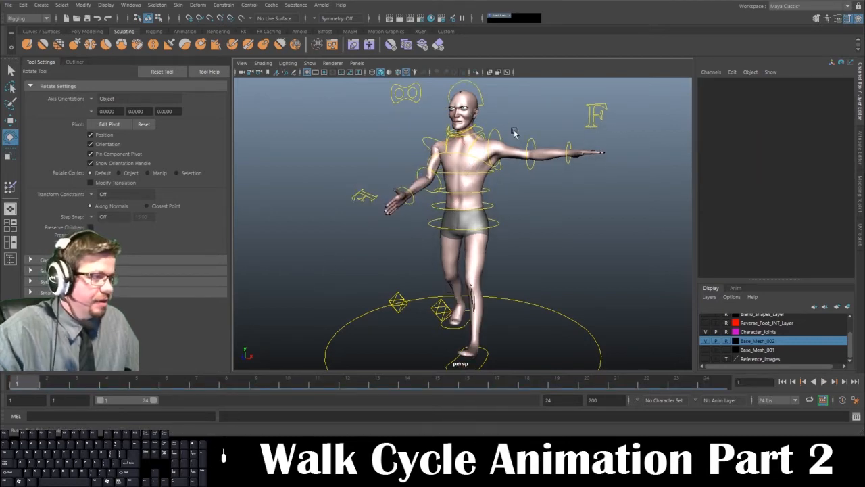
pyautogui.click(491, 129)
pyautogui.moveTo(519, 118); pyautogui.dragTo(474, 175)
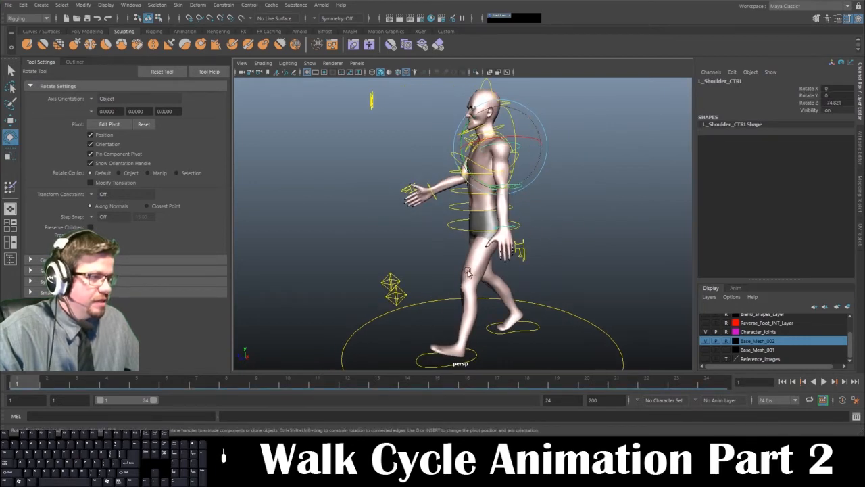
pyautogui.keyDown('alt'); pyautogui.moveTo(421, 229); pyautogui.dragTo(439, 241); pyautogui.keyUp('alt')
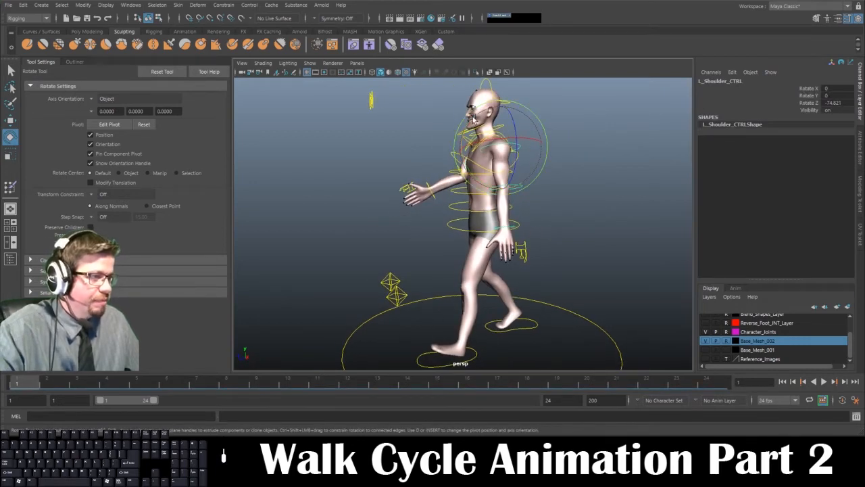
pyautogui.moveTo(479, 121); pyautogui.dragTo(545, 187)
pyautogui.press('s')
# Bend the left elbow control to about -25.1 on Rotate Y and key it at frame 1.
pyautogui.click(545, 174)
pyautogui.click(519, 171)
pyautogui.press('s')
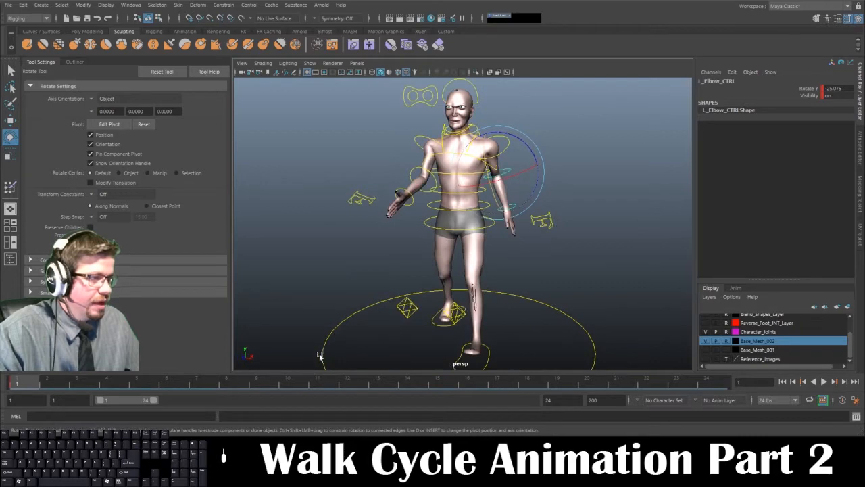
# At frame 4, swing the left arm further back with the left shoulder control and key it.
pyautogui.moveTo(46, 388); pyautogui.dragTo(110, 384)
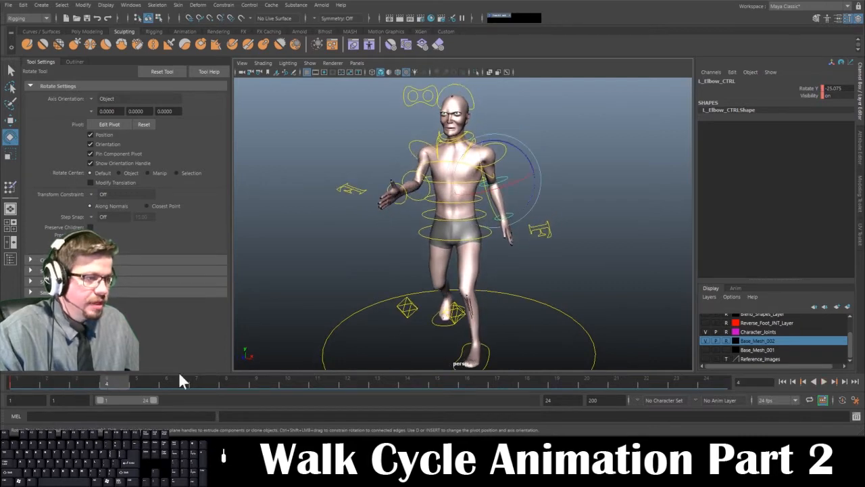
pyautogui.keyDown('alt'); pyautogui.moveTo(541, 254); pyautogui.dragTo(477, 254); pyautogui.keyUp('alt')
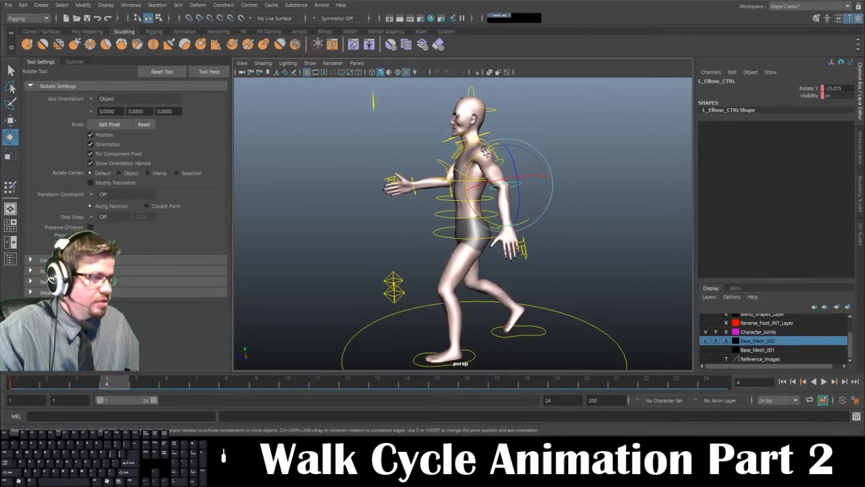
pyautogui.click(514, 150)
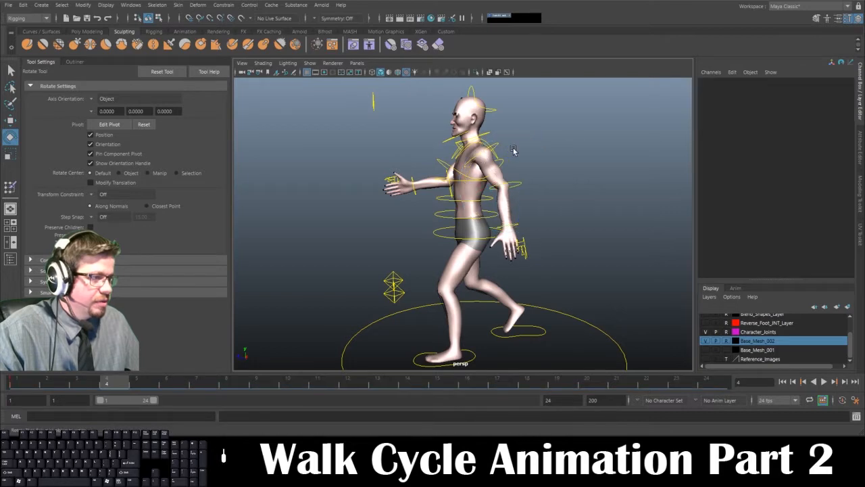
pyautogui.keyDown('alt'); pyautogui.moveTo(514, 150); pyautogui.dragTo(518, 154); pyautogui.keyUp('alt')
pyautogui.click(508, 152)
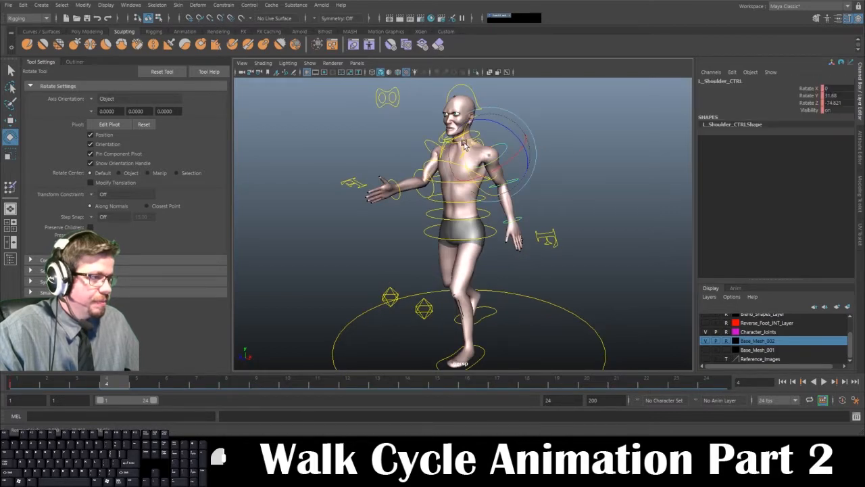
pyautogui.moveTo(464, 144); pyautogui.dragTo(462, 154)
# Straighten the left elbow to about -16.8 on Rotate Y at frame 4, key it, and play the animation.
pyautogui.click(524, 174)
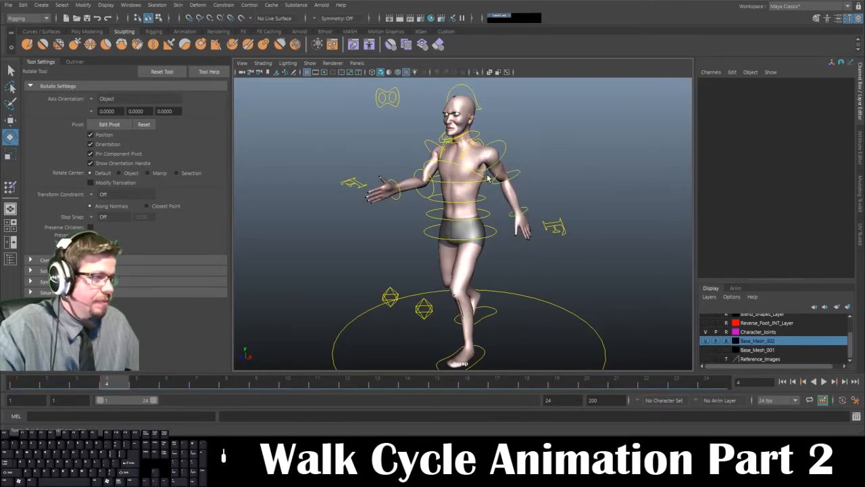
pyautogui.click(513, 178)
pyautogui.moveTo(502, 213); pyautogui.dragTo(424, 234)
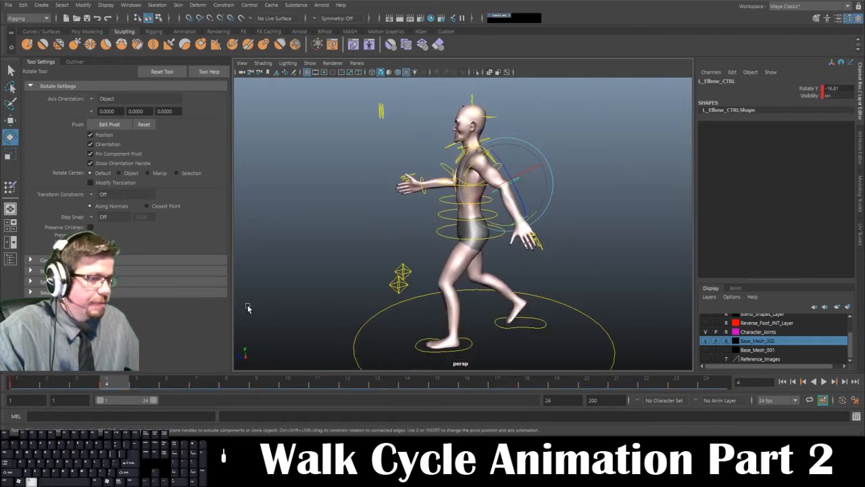
pyautogui.hotkey('alt', 'v')
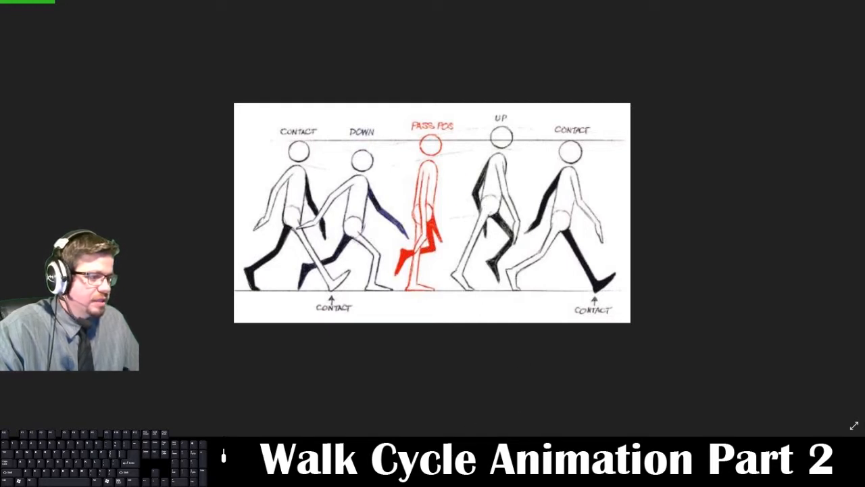
# At frame 10, swing the left arm forward by rotating the left shoulder control to about -9.4 on Y, and key it.
pyautogui.moveTo(253, 473)
pyautogui.click(260, 410)
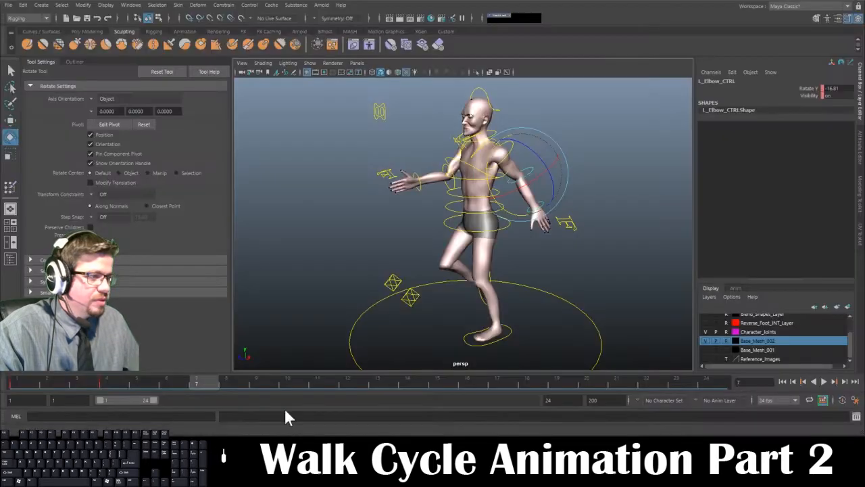
pyautogui.keyDown('alt'); pyautogui.moveTo(514, 160); pyautogui.dragTo(488, 158); pyautogui.keyUp('alt')
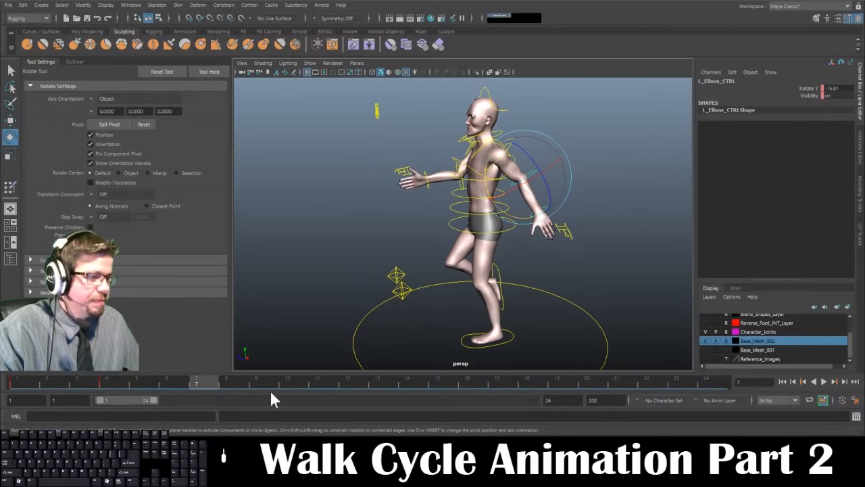
pyautogui.moveTo(205, 386); pyautogui.dragTo(288, 384)
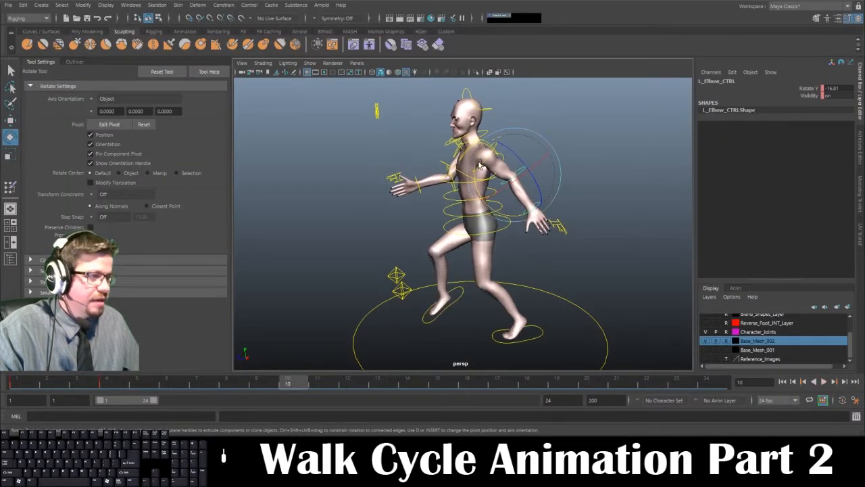
pyautogui.click(500, 146)
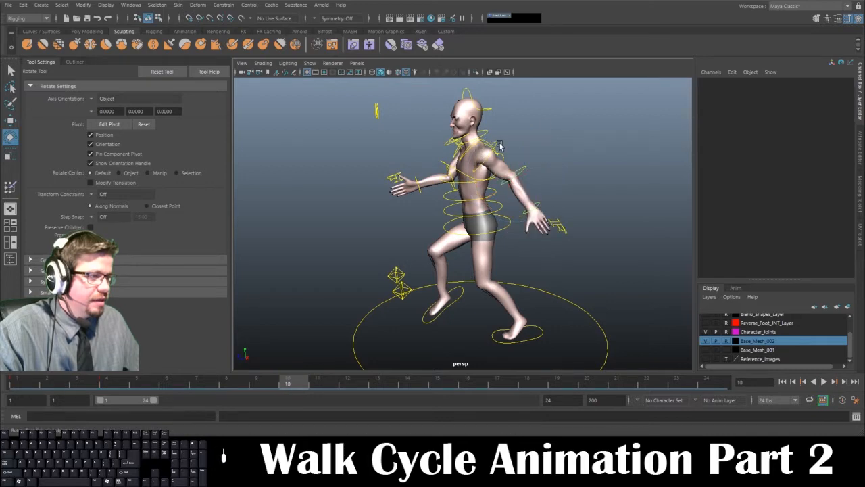
pyautogui.click(499, 147)
pyautogui.moveTo(446, 153); pyautogui.dragTo(460, 113)
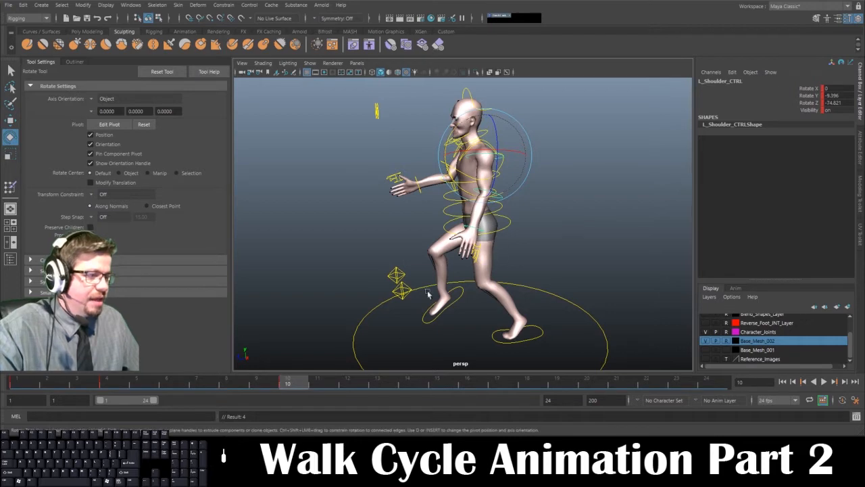
# At frame 10, swing the left arm slightly further forward by rotating the left shoulder control to about -13.9 on Rotate Y.
pyautogui.keyDown('alt'); pyautogui.moveTo(479, 238); pyautogui.dragTo(541, 243); pyautogui.keyUp('alt')
pyautogui.keyDown('alt'); pyautogui.moveTo(541, 243); pyautogui.dragTo(547, 309, button='right'); pyautogui.keyUp('alt')
pyautogui.keyDown('alt'); pyautogui.moveTo(547, 309); pyautogui.dragTo(481, 196); pyautogui.keyUp('alt')
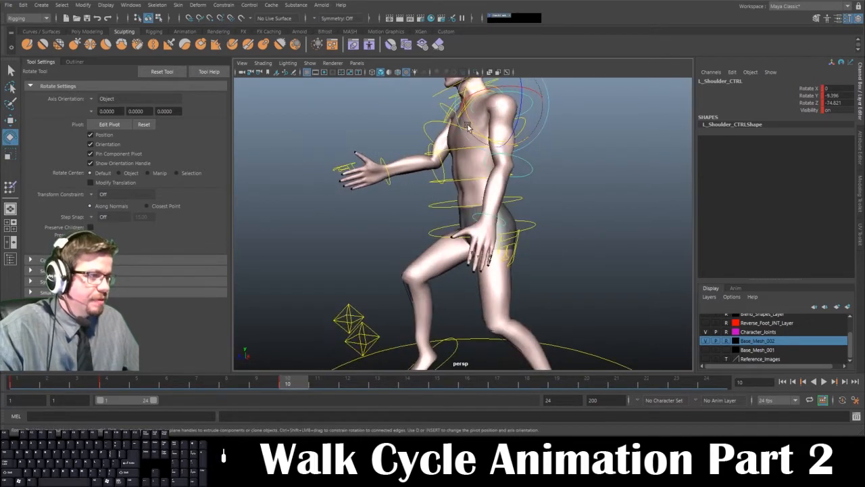
pyautogui.moveTo(472, 122); pyautogui.dragTo(471, 119)
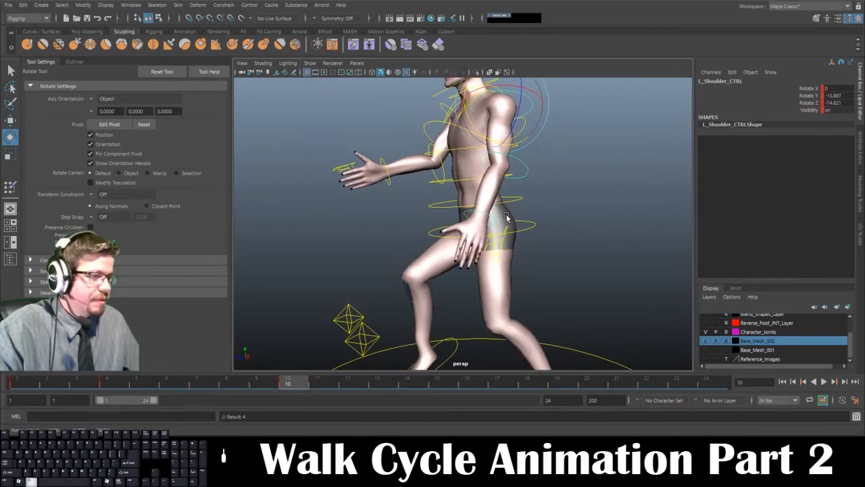
# Bend the left elbow control to about -20.6 on Rotate Y at frame 10.
pyautogui.keyDown('alt'); pyautogui.moveTo(506, 218); pyautogui.dragTo(476, 172); pyautogui.keyUp('alt')
pyautogui.click(511, 173)
pyautogui.keyDown('alt'); pyautogui.moveTo(585, 203); pyautogui.dragTo(409, 154); pyautogui.keyUp('alt')
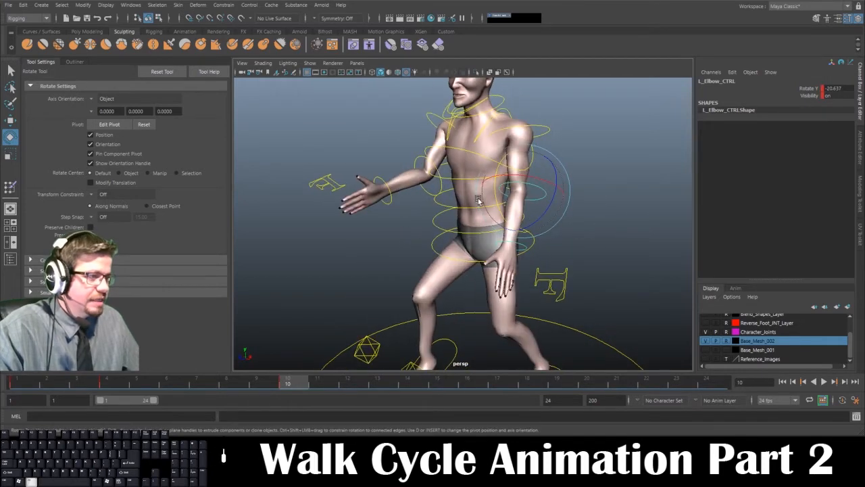
# At frame 10, swing the right arm back with the right shoulder control and adjust the right elbow control's bend.
pyautogui.click(427, 117)
pyautogui.keyDown('alt'); pyautogui.moveTo(385, 120); pyautogui.dragTo(518, 170); pyautogui.keyUp('alt')
pyautogui.moveTo(447, 137); pyautogui.dragTo(426, 131)
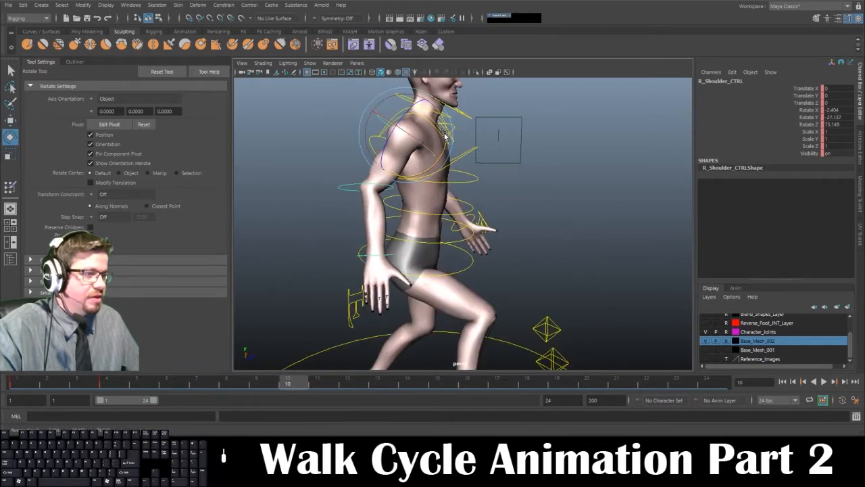
pyautogui.click(396, 177)
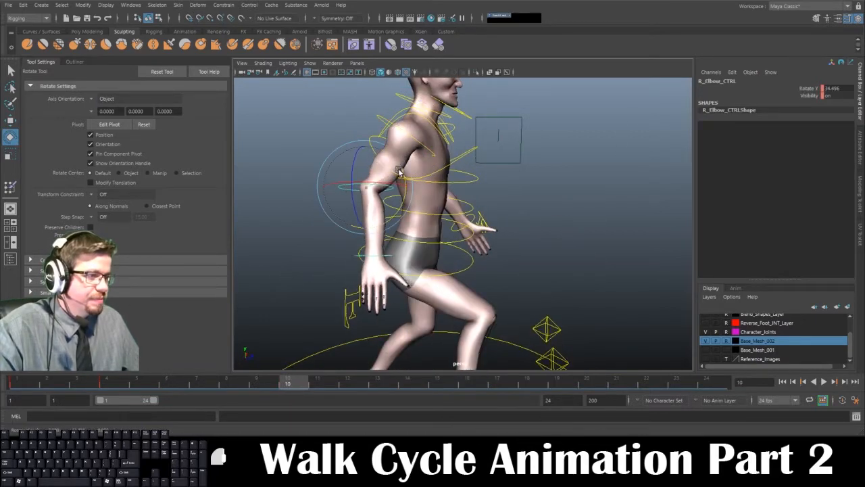
pyautogui.moveTo(399, 172); pyautogui.dragTo(481, 235)
# Refine the right shoulder control at frame 10 to about 14.9 on Rotate X, -26.9 on Y and 71.9 on Z.
pyautogui.click(384, 145)
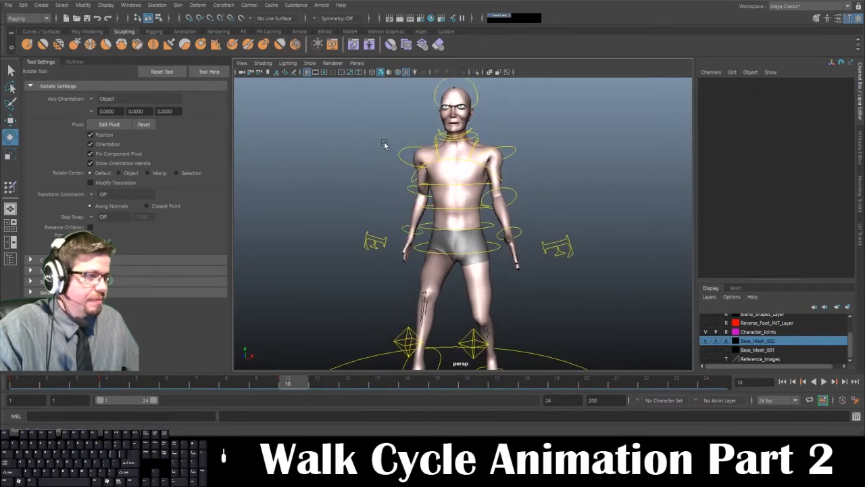
pyautogui.click(398, 157)
pyautogui.moveTo(417, 168); pyautogui.dragTo(430, 172)
pyautogui.keyDown('alt'); pyautogui.moveTo(420, 231); pyautogui.dragTo(409, 247); pyautogui.keyUp('alt')
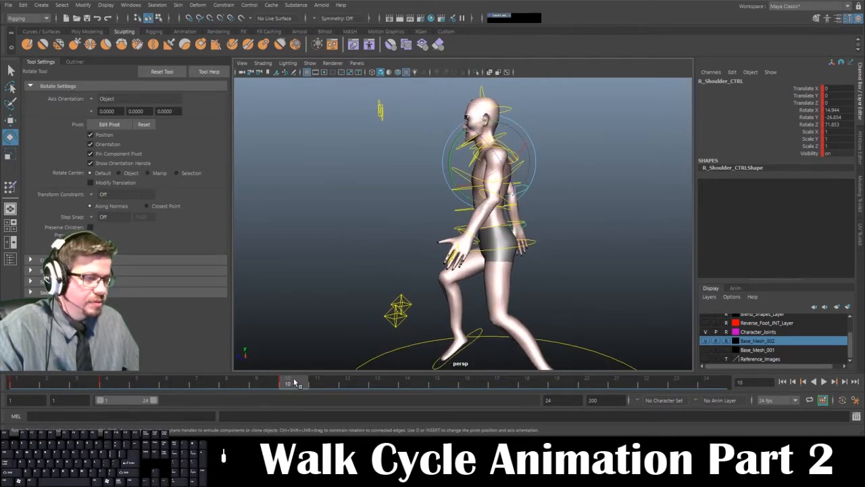
# Play the animation and examine the arm swing from the side around frames 13 and 14.
pyautogui.hotkey('alt', 'v')
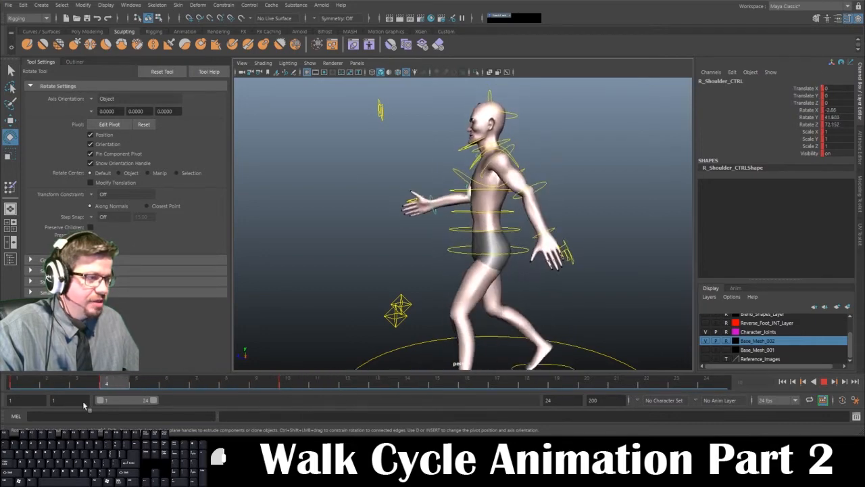
pyautogui.click(400, 387)
pyautogui.keyDown('alt'); pyautogui.moveTo(412, 259); pyautogui.dragTo(345, 250, button='right'); pyautogui.keyUp('alt')
pyautogui.keyDown('alt'); pyautogui.moveTo(392, 234); pyautogui.dragTo(305, 227, button='middle'); pyautogui.keyUp('alt')
pyautogui.keyDown('alt'); pyautogui.moveTo(367, 243); pyautogui.dragTo(318, 254, button='right'); pyautogui.keyUp('alt')
pyautogui.keyDown('alt'); pyautogui.moveTo(367, 254); pyautogui.dragTo(365, 245); pyautogui.keyUp('alt')
pyautogui.keyDown('alt'); pyautogui.moveTo(341, 269); pyautogui.dragTo(366, 277, button='right'); pyautogui.keyUp('alt')
pyautogui.keyDown('alt'); pyautogui.moveTo(330, 247); pyautogui.dragTo(350, 262); pyautogui.keyUp('alt')
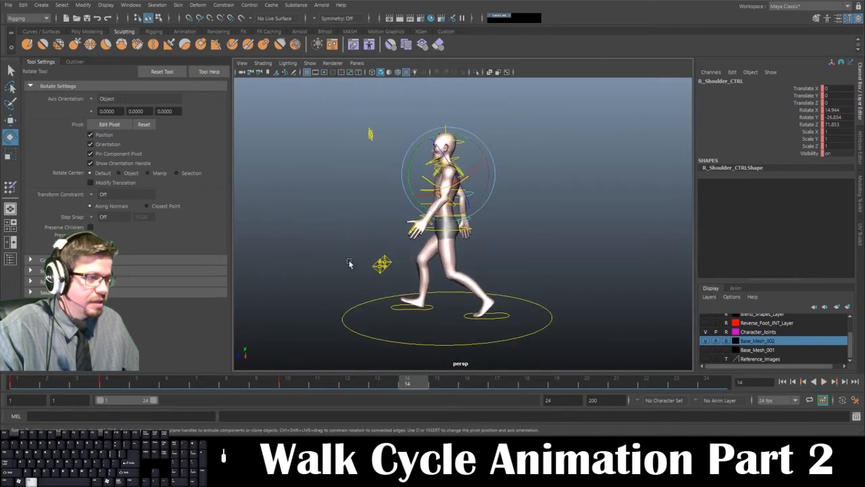
pyautogui.keyDown('alt'); pyautogui.moveTo(350, 263); pyautogui.dragTo(369, 295, button='right'); pyautogui.keyUp('alt')
pyautogui.moveTo(413, 385); pyautogui.dragTo(370, 386)
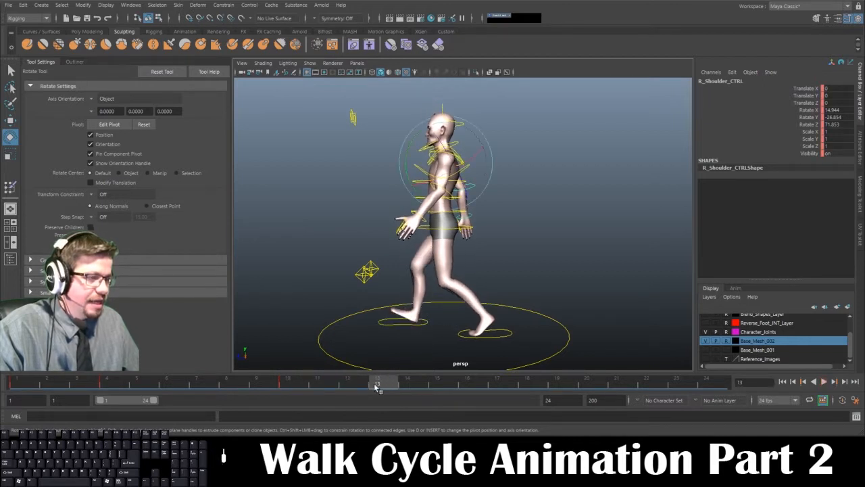
# At frame 16, swing the left arm further forward by rotating the left shoulder control to about -23.4 on Rotate Y.
pyautogui.moveTo(375, 387); pyautogui.dragTo(480, 387)
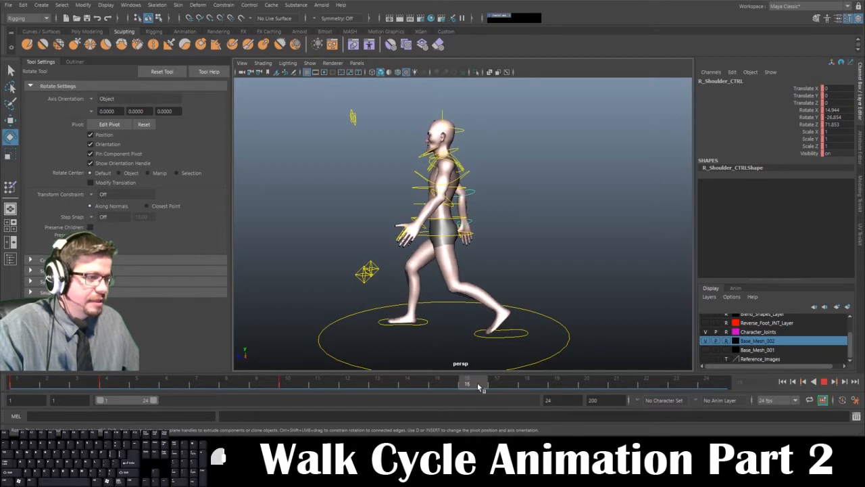
pyautogui.click(524, 335)
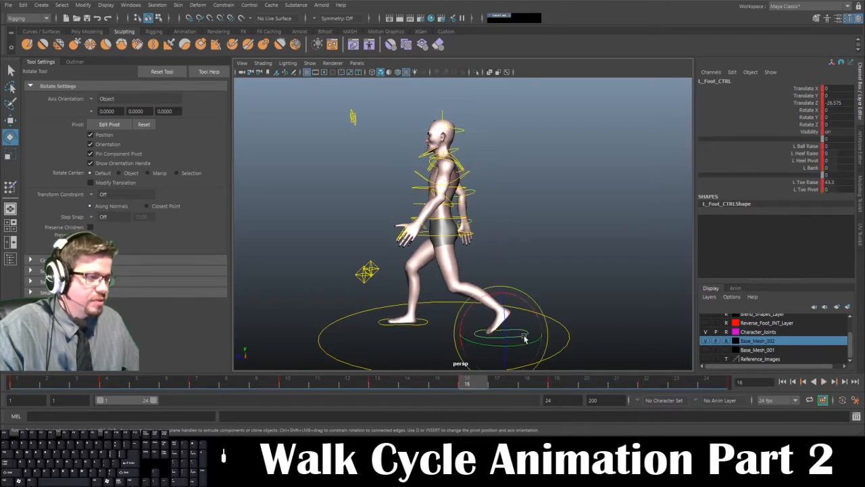
pyautogui.keyDown('alt'); pyautogui.moveTo(406, 178); pyautogui.dragTo(472, 161); pyautogui.keyUp('alt')
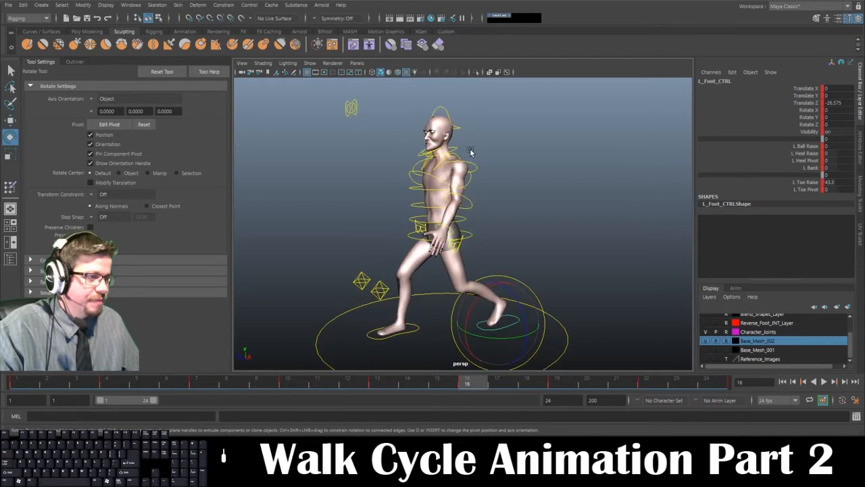
pyautogui.click(430, 173)
pyautogui.moveTo(428, 179); pyautogui.dragTo(427, 176)
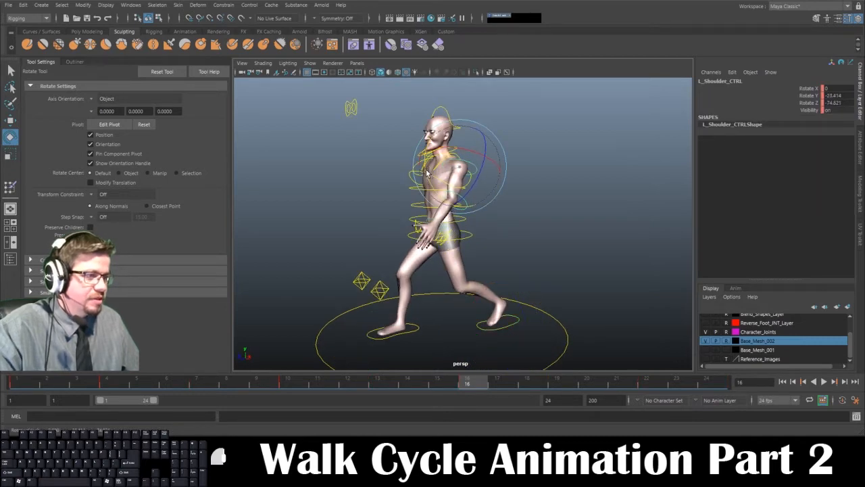
# Bend the left elbow control further at frame 16.
pyautogui.click(468, 205)
pyautogui.click(435, 207)
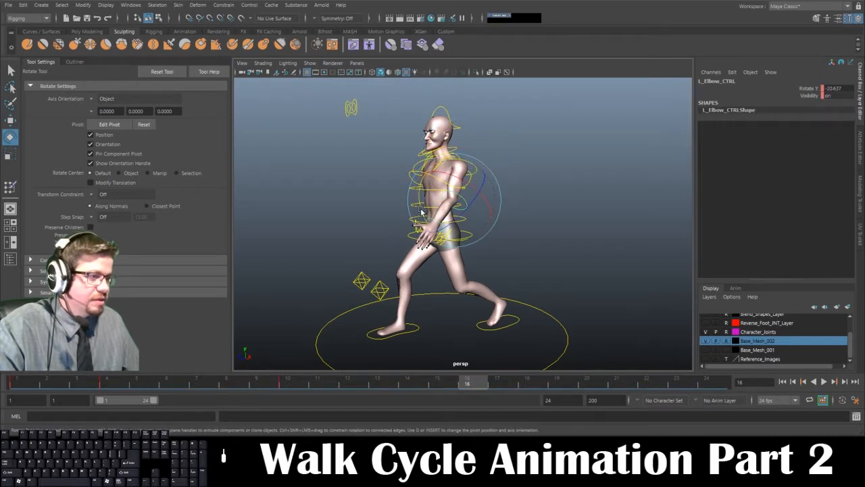
pyautogui.moveTo(420, 210); pyautogui.dragTo(419, 204)
pyautogui.click(556, 234)
# Set the right elbow control to about 12.5 on Rotate Y at frame 16 and key it.
pyautogui.keyDown('alt'); pyautogui.moveTo(555, 234); pyautogui.dragTo(435, 172); pyautogui.keyUp('alt')
pyautogui.click(419, 177)
pyautogui.click(366, 195)
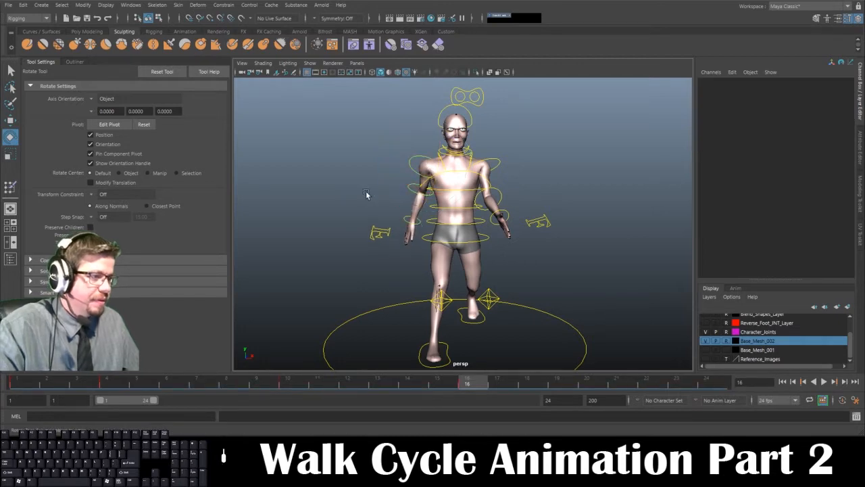
pyautogui.click(414, 192)
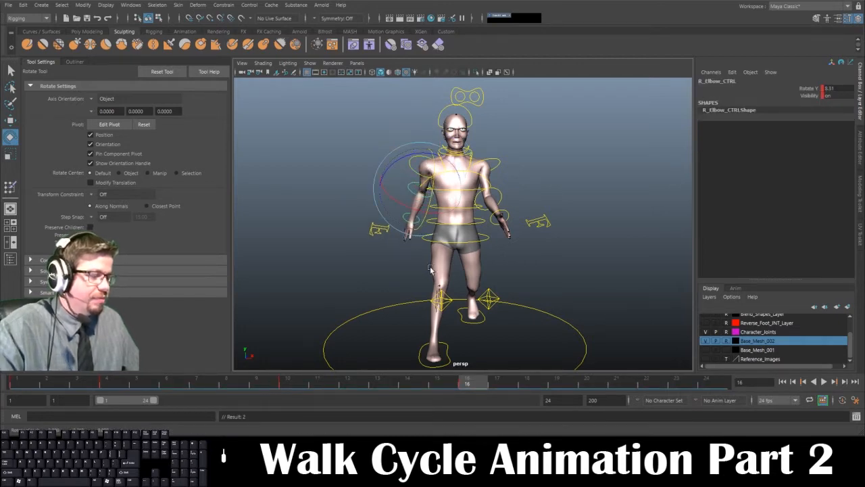
pyautogui.keyDown('alt'); pyautogui.moveTo(430, 269); pyautogui.dragTo(448, 232); pyautogui.keyUp('alt')
pyautogui.moveTo(492, 165); pyautogui.dragTo(481, 223)
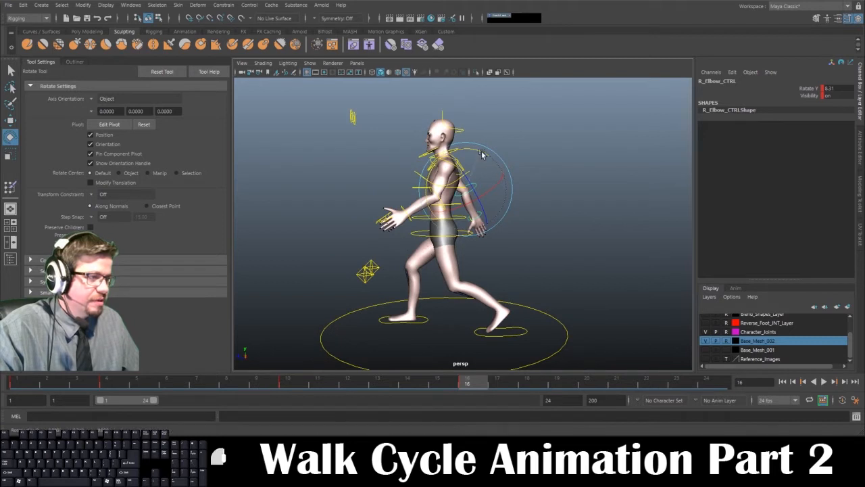
pyautogui.press('s')
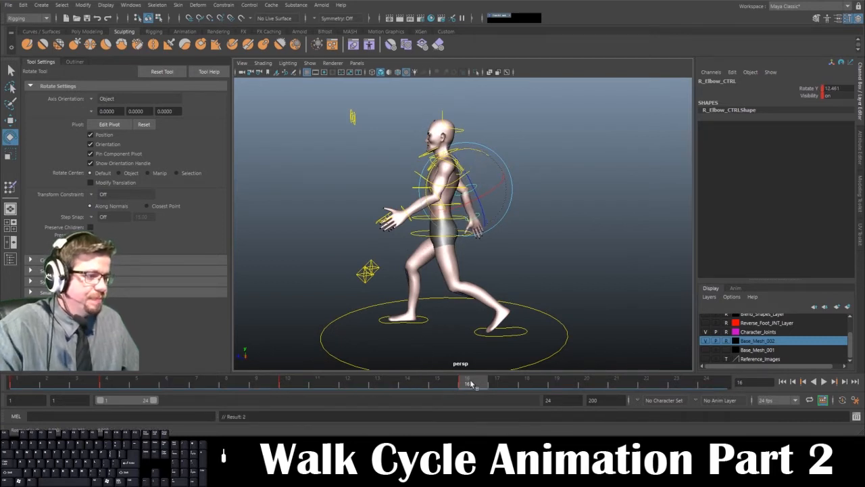
# Extend the playback range to end at frame 25.
pyautogui.moveTo(473, 383); pyautogui.dragTo(558, 390)
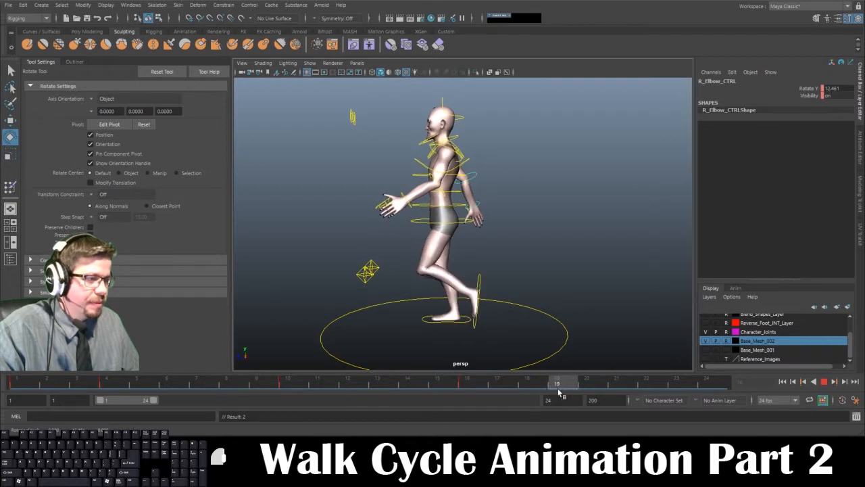
pyautogui.moveTo(566, 400); pyautogui.dragTo(501, 401)
pyautogui.write('25')
pyautogui.press('Return')
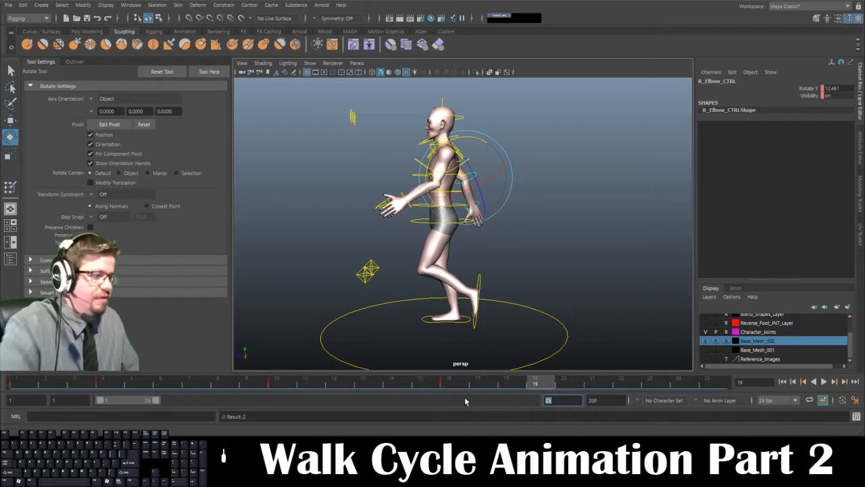
# Select both shoulder and both elbow controls at frame 1, carry their pose over to frame 25 and key it there.
pyautogui.click(546, 386)
pyautogui.moveTo(547, 386); pyautogui.dragTo(381, 393)
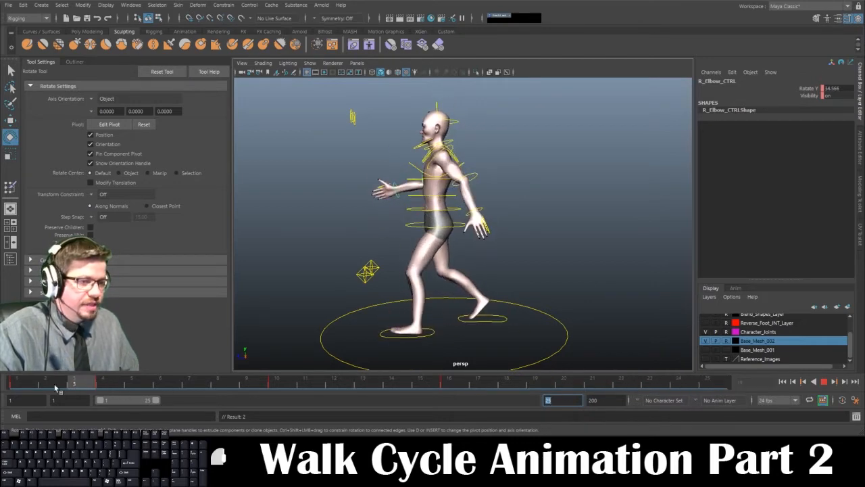
pyautogui.click(12, 384)
pyautogui.keyDown('alt'); pyautogui.moveTo(351, 273); pyautogui.dragTo(514, 261); pyautogui.keyUp('alt')
pyautogui.scroll(2, 514, 261)
pyautogui.keyDown('alt'); pyautogui.moveTo(514, 260); pyautogui.dragTo(492, 295, button='middle'); pyautogui.keyUp('alt')
pyautogui.click(481, 152)
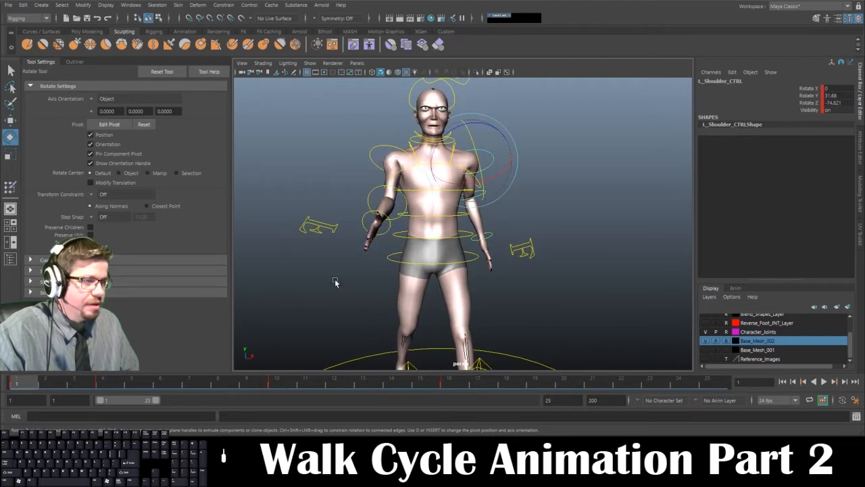
pyautogui.keyDown('shift'); pyautogui.click(372, 150); pyautogui.keyUp('shift')
pyautogui.scroll(4, 406, 263)
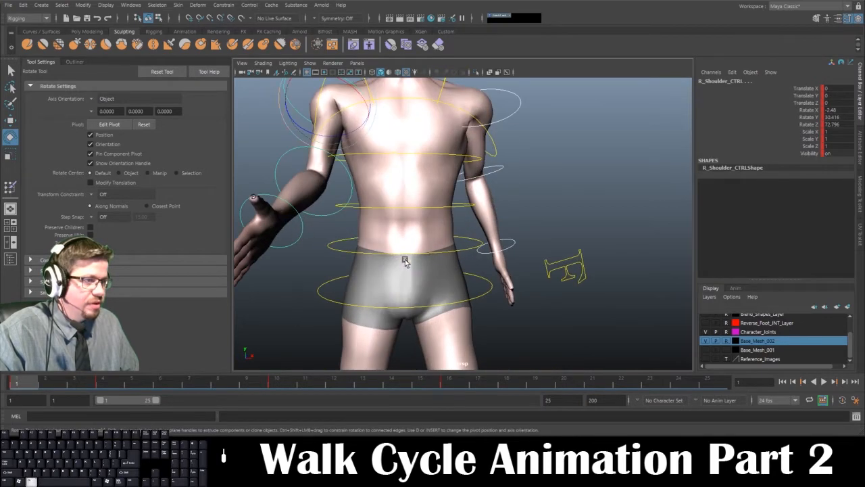
pyautogui.click(284, 160)
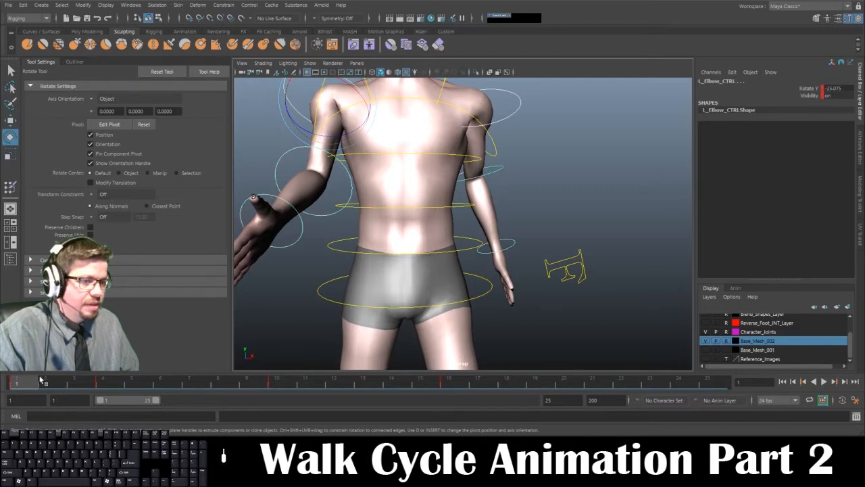
pyautogui.moveTo(27, 385); pyautogui.dragTo(707, 385)
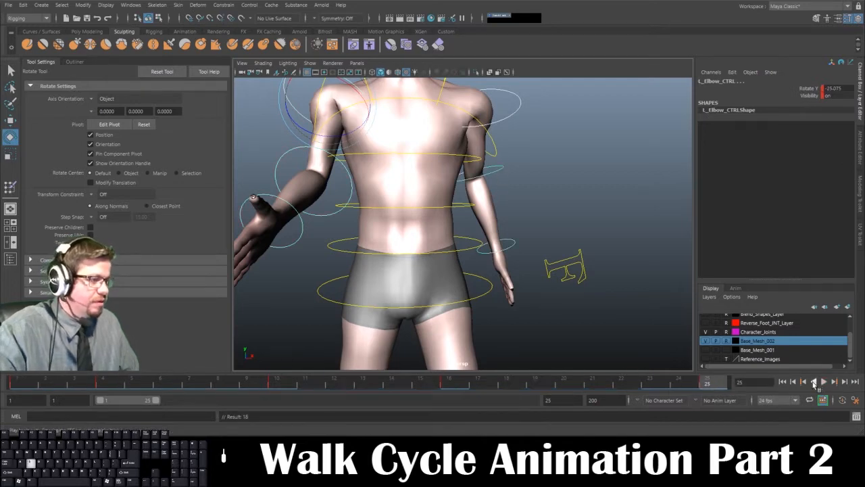
# Return to frame 1 and play the full walk cycle from the side to check that the arms loop.
pyautogui.keyDown('alt'); pyautogui.scroll(-4, 517, 308); pyautogui.keyUp('alt')
pyautogui.keyDown('alt'); pyautogui.moveTo(517, 307); pyautogui.dragTo(329, 248); pyautogui.keyUp('alt')
pyautogui.moveTo(672, 385); pyautogui.dragTo(20, 392)
pyautogui.scroll(-2, 363, 338)
pyautogui.keyDown('alt'); pyautogui.moveTo(363, 338); pyautogui.dragTo(369, 313); pyautogui.keyUp('alt')
pyautogui.keyDown('alt'); pyautogui.moveTo(370, 313); pyautogui.dragTo(403, 252, button='middle'); pyautogui.keyUp('alt')
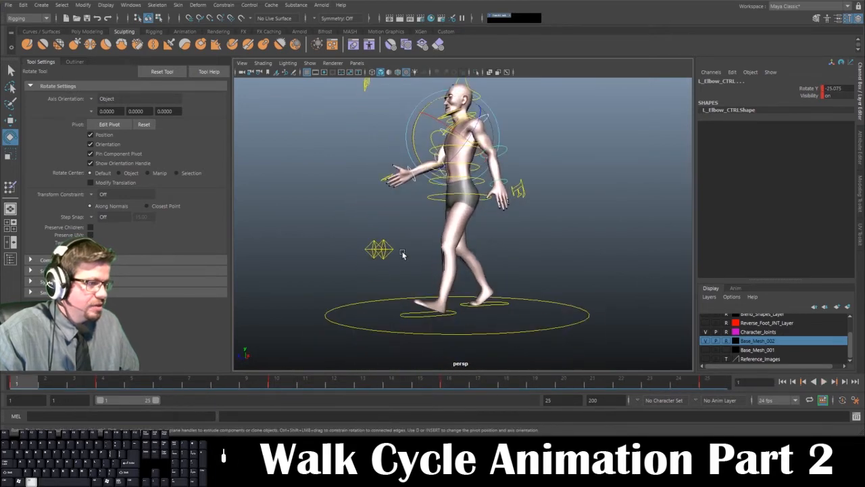
pyautogui.keyDown('alt'); pyautogui.moveTo(404, 253); pyautogui.dragTo(376, 269); pyautogui.keyUp('alt')
pyautogui.click(824, 381)
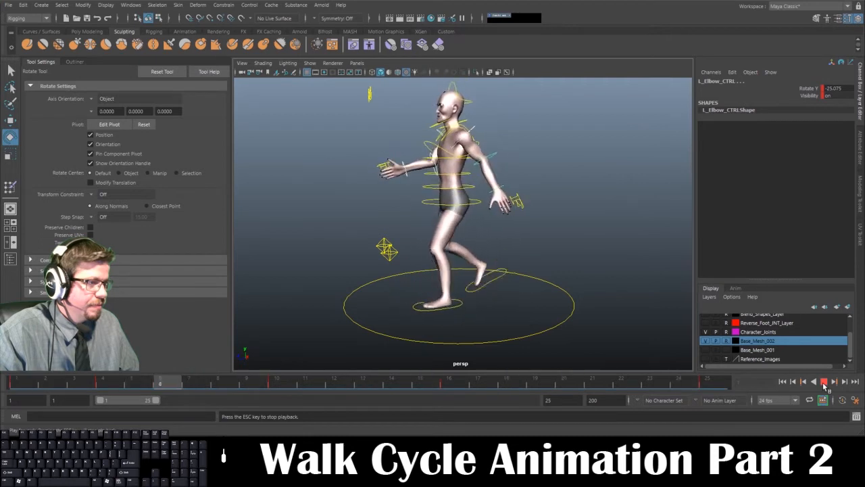
pyautogui.click(824, 382)
# Set the playback range to end at frame 24 and play the walk cycle.
pyautogui.moveTo(563, 400); pyautogui.dragTo(481, 400)
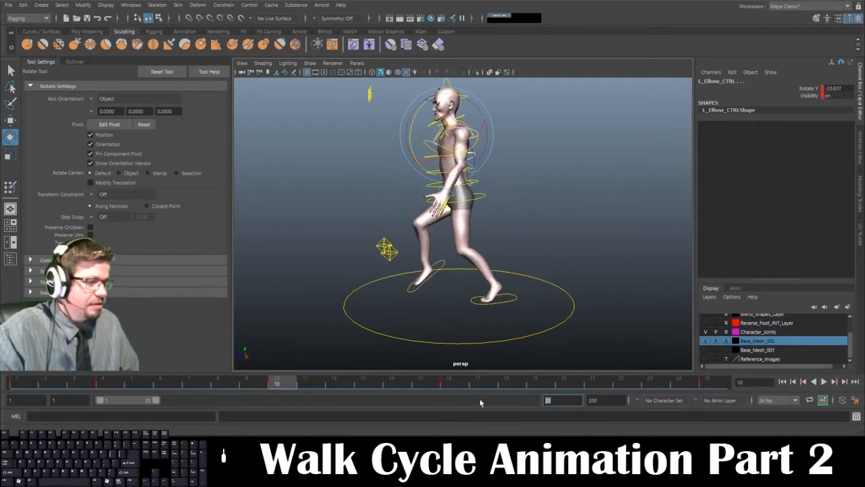
pyautogui.write('24')
pyautogui.press('Return')
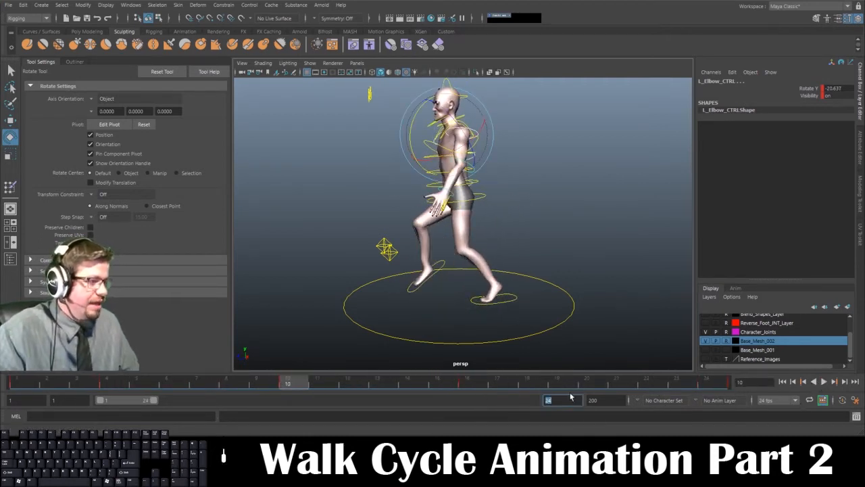
pyautogui.click(825, 381)
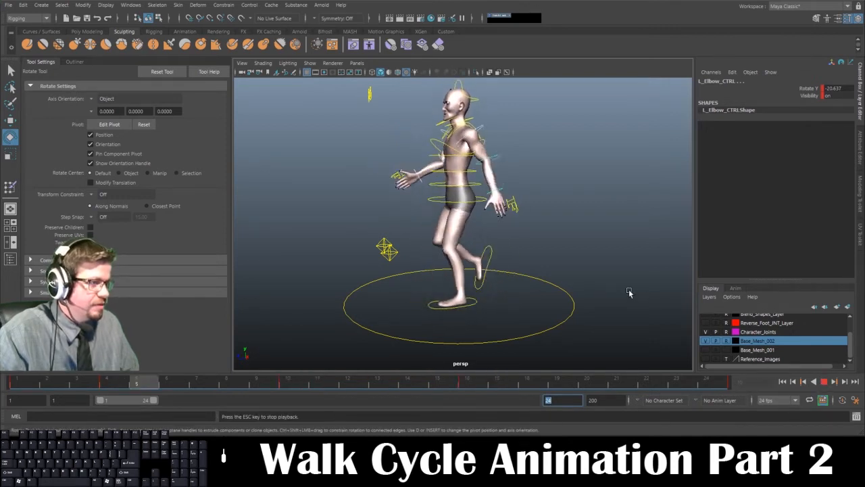
pyautogui.click(823, 382)
# Select the root control at the hips and go to frame 10.
pyautogui.click(429, 187)
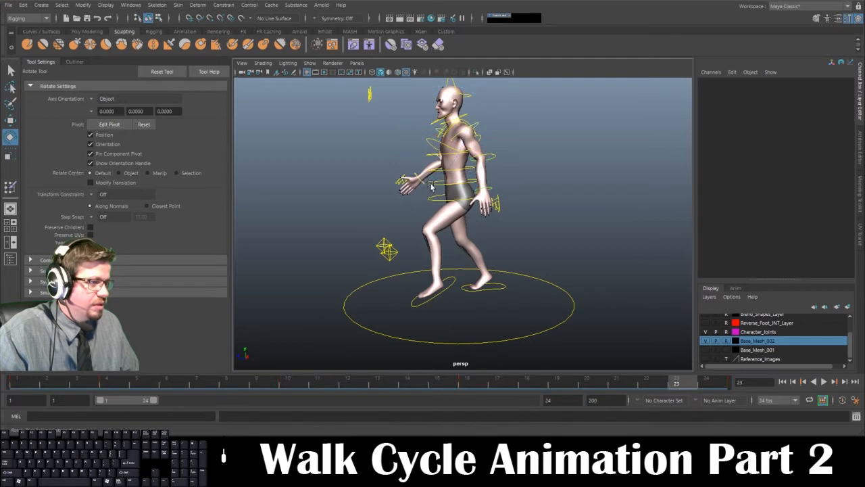
pyautogui.click(430, 184)
pyautogui.click(441, 235)
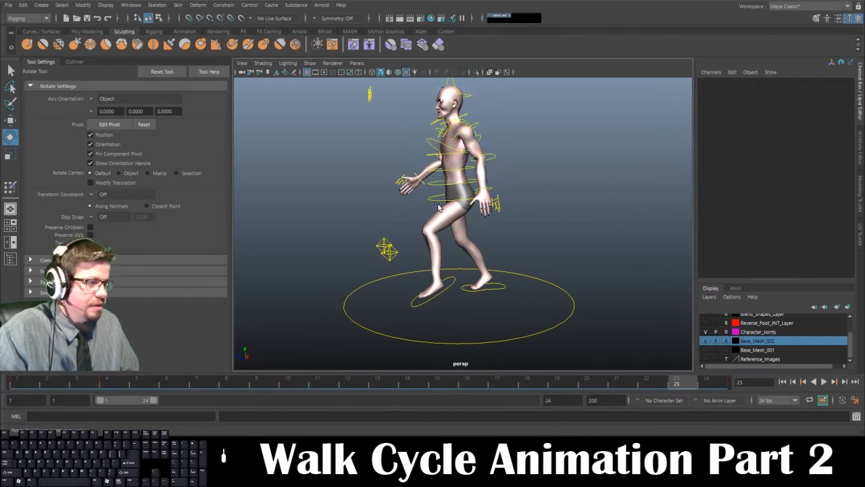
pyautogui.click(435, 199)
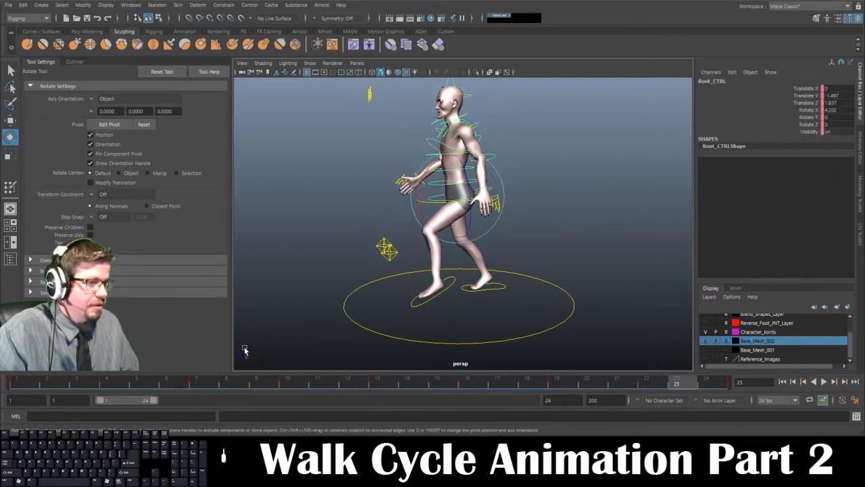
pyautogui.moveTo(663, 384); pyautogui.dragTo(287, 392)
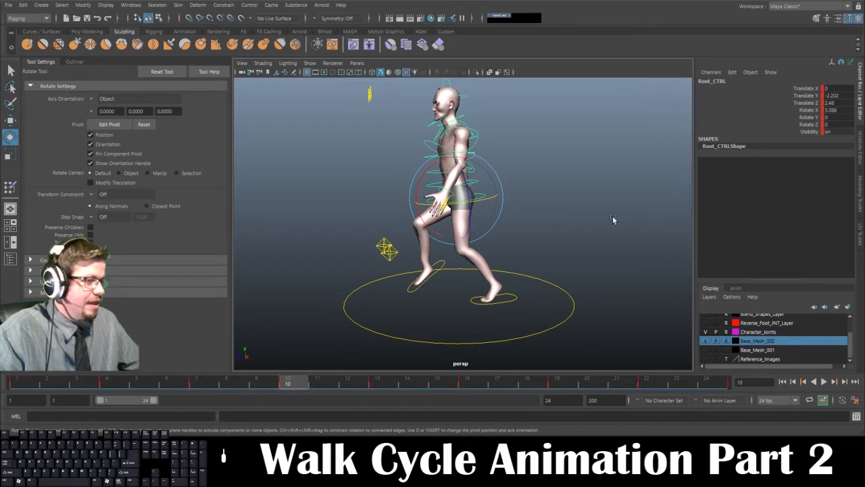
# Compare the root control's pose and rotation at frames 7 and 10 from several angles.
pyautogui.hotkey('alt', 'v')
pyautogui.moveTo(229, 390); pyautogui.dragTo(208, 388)
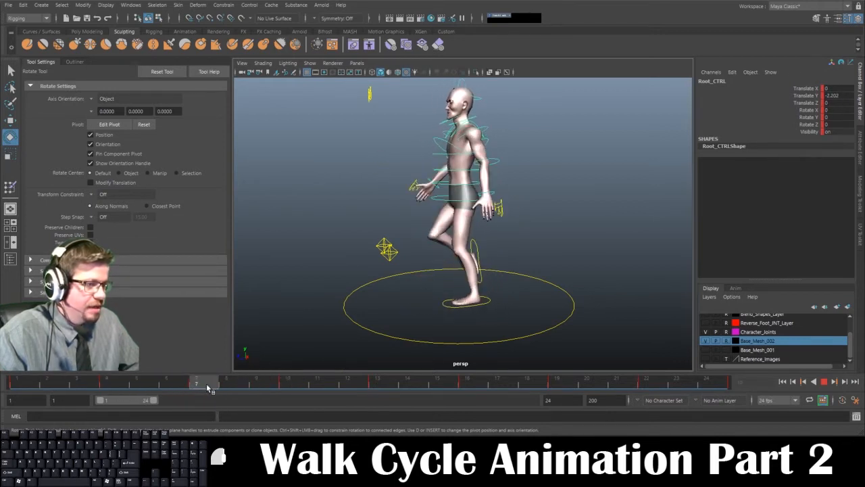
pyautogui.keyDown('alt'); pyautogui.moveTo(393, 268); pyautogui.dragTo(384, 270); pyautogui.keyUp('alt')
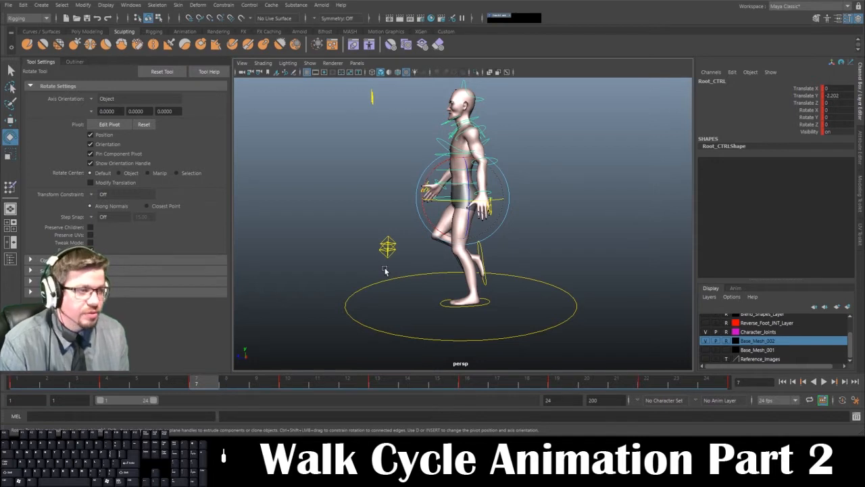
pyautogui.keyDown('alt'); pyautogui.moveTo(508, 244); pyautogui.dragTo(544, 249); pyautogui.keyUp('alt')
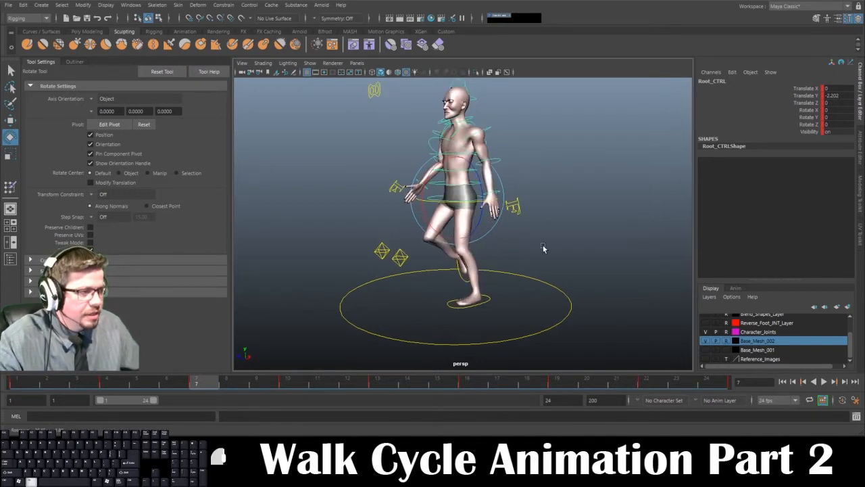
pyautogui.keyDown('alt'); pyautogui.moveTo(493, 228); pyautogui.dragTo(518, 227, button='right'); pyautogui.keyUp('alt')
pyautogui.keyDown('alt'); pyautogui.moveTo(518, 227); pyautogui.dragTo(518, 234, button='middle'); pyautogui.keyUp('alt')
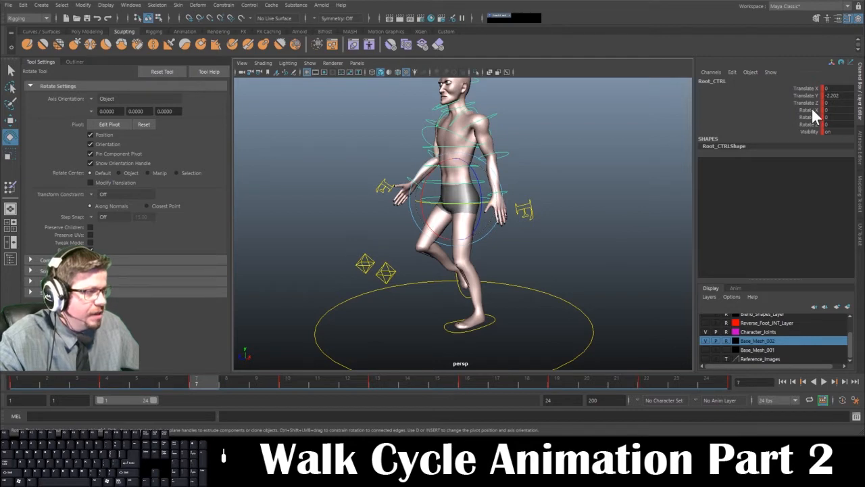
pyautogui.moveTo(214, 391); pyautogui.dragTo(287, 383)
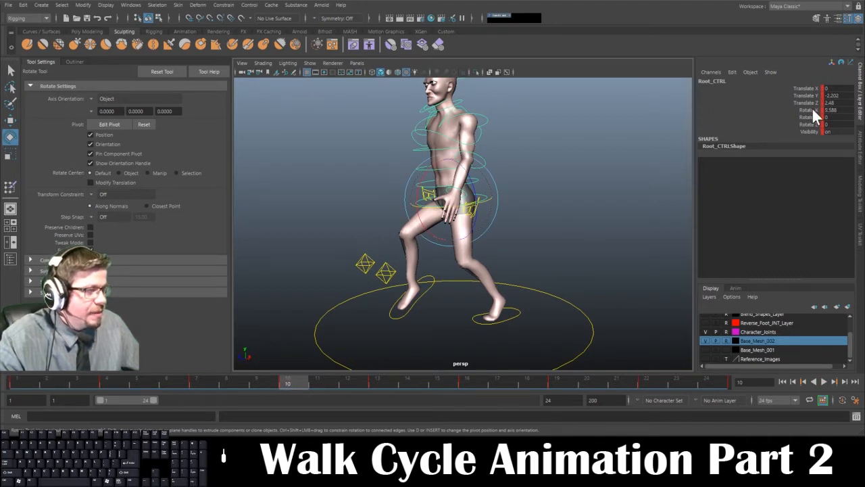
# Try to delete the selected Rotate X channel's animation on the root control.
pyautogui.rightClick(814, 114)
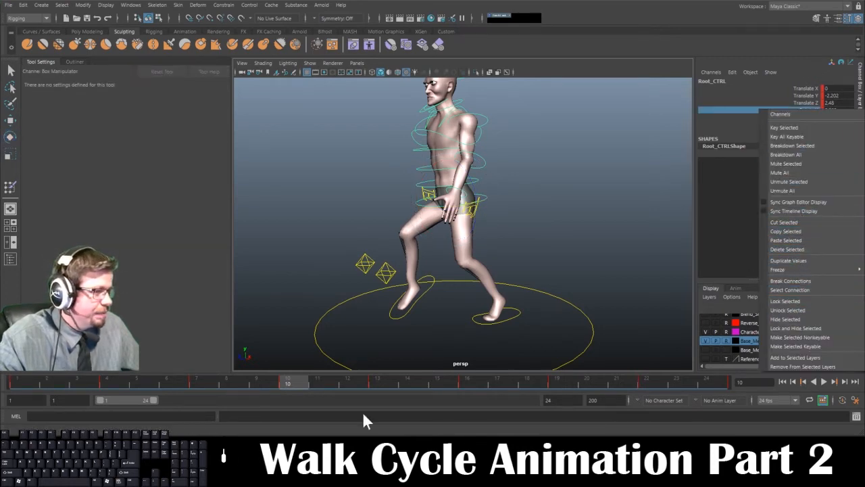
pyautogui.click(788, 249)
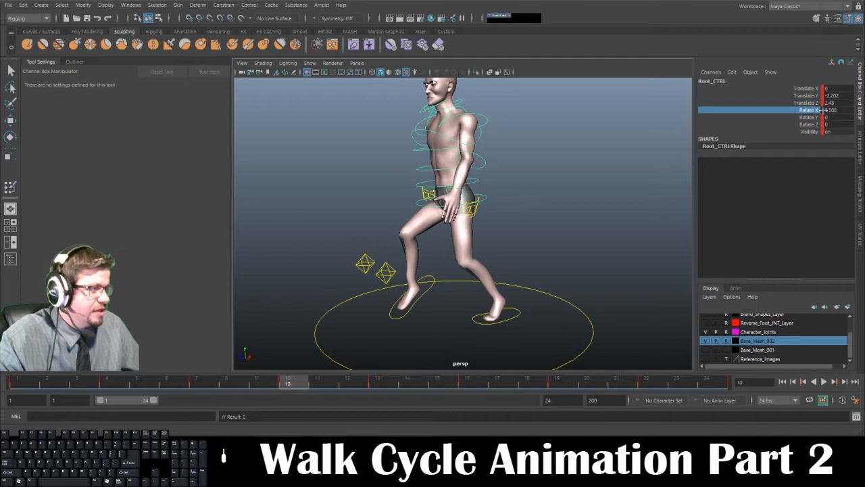
pyautogui.moveTo(303, 387)
pyautogui.mouseDown()
pyautogui.moveTo(223, 385)
pyautogui.moveTo(336, 387)
pyautogui.moveTo(187, 389)
pyautogui.moveTo(419, 386)
pyautogui.moveTo(269, 383)
pyautogui.mouseUp()
pyautogui.hotkey('ctrl', 'z')
pyautogui.hotkey('ctrl', 'z')
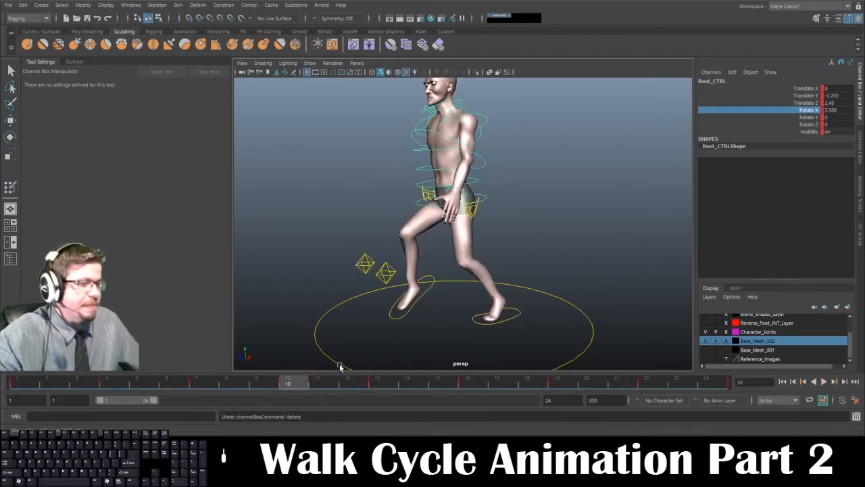
# Check the keyed frames of the left foot, left shoulder and left elbow controls.
pyautogui.rightClick(290, 385)
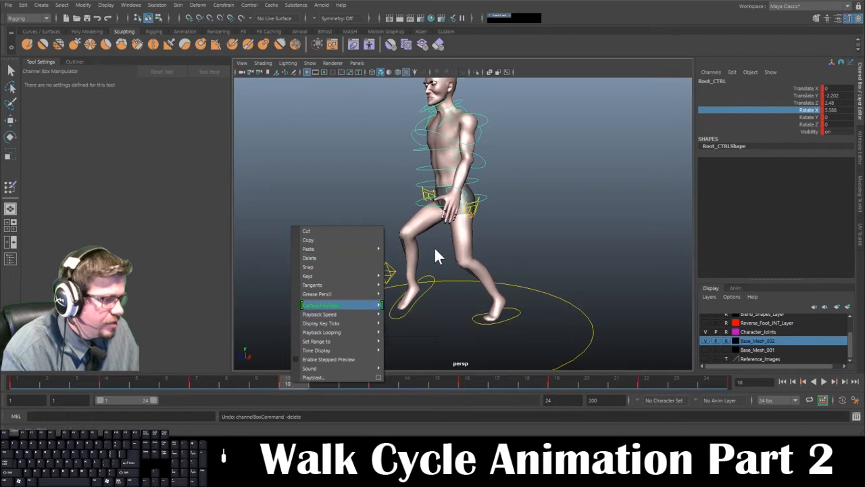
pyautogui.click(551, 225)
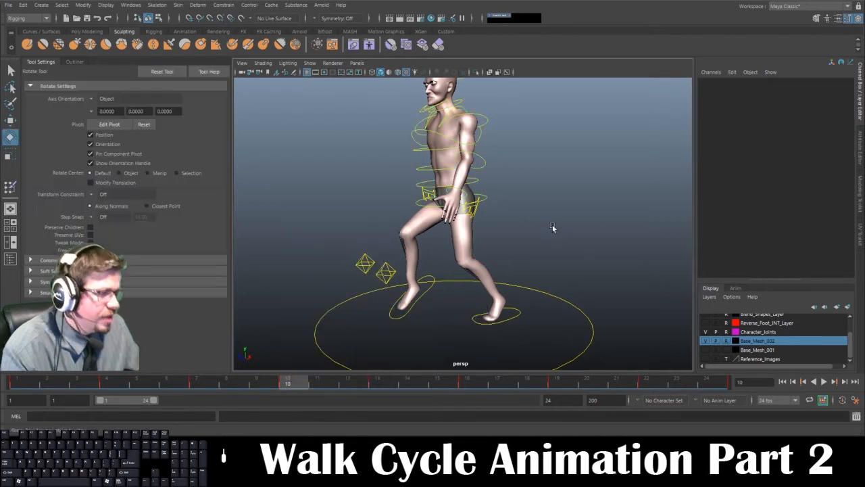
pyautogui.click(476, 324)
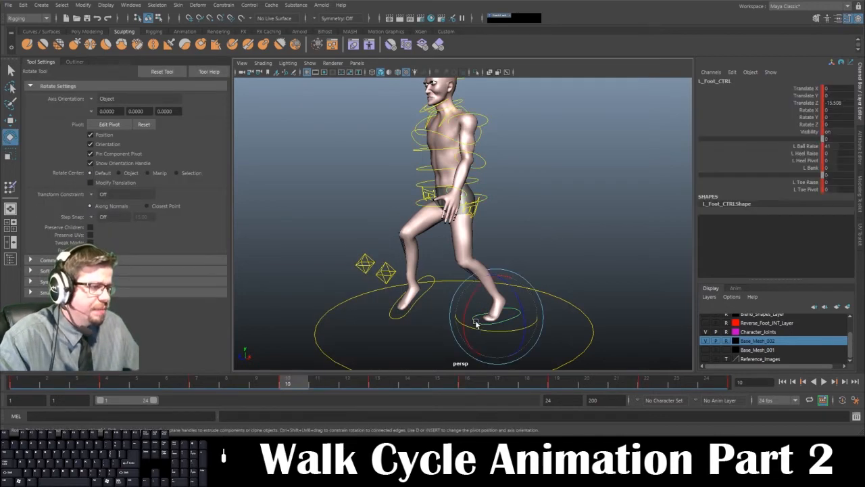
pyautogui.click(482, 123)
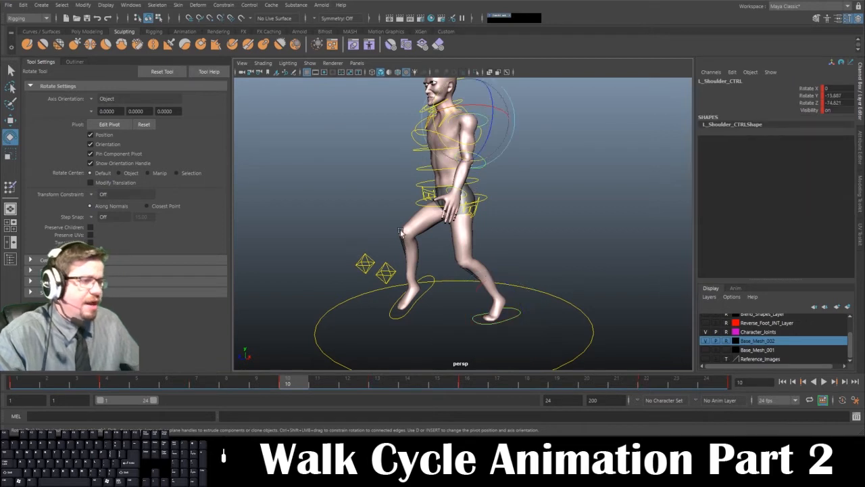
pyautogui.click(475, 160)
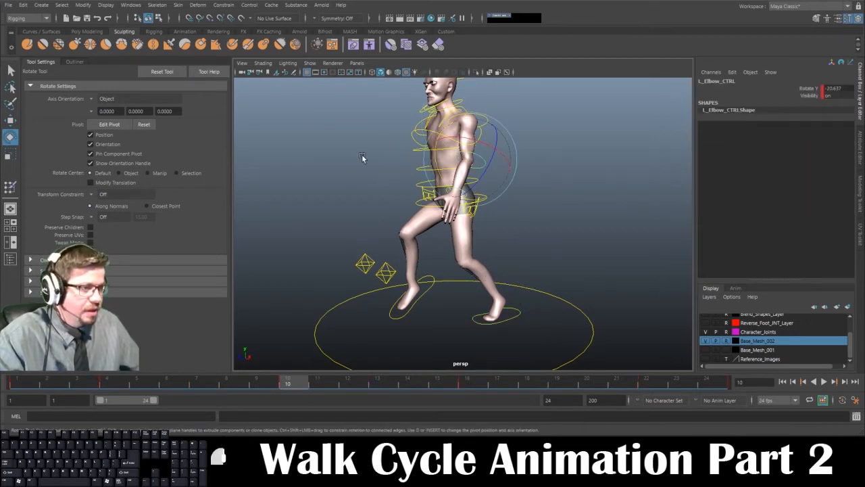
pyautogui.click(344, 285)
# Set the root control's Rotate X to 0 at frame 10 and key it.
pyautogui.click(486, 200)
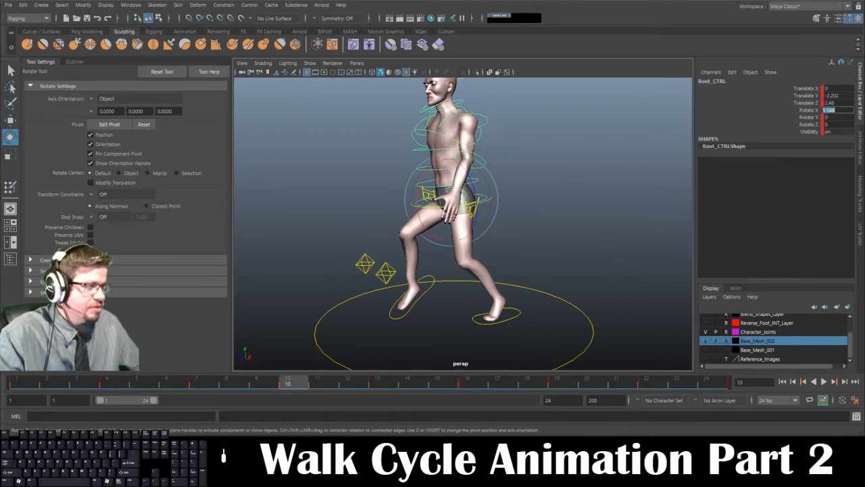
pyautogui.write('0')
pyautogui.press('Return')
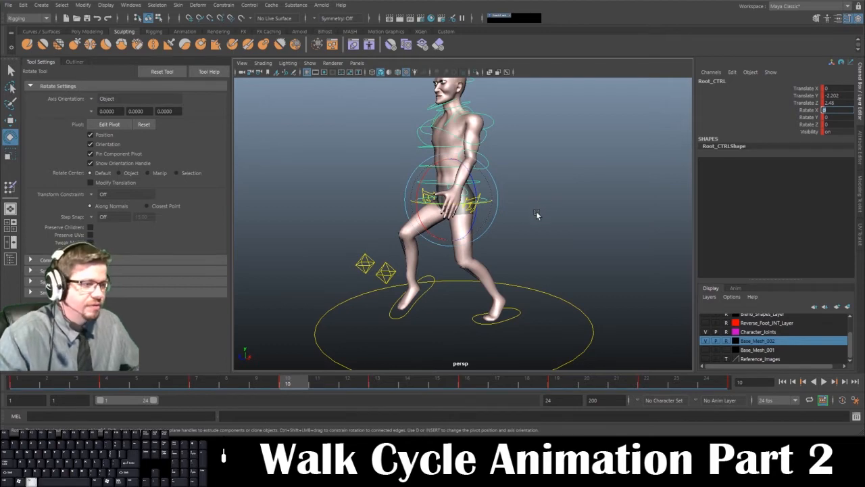
pyautogui.press('s')
# Set the root control's Rotate X to 0 at frame 22.
pyautogui.moveTo(288, 387); pyautogui.dragTo(650, 392)
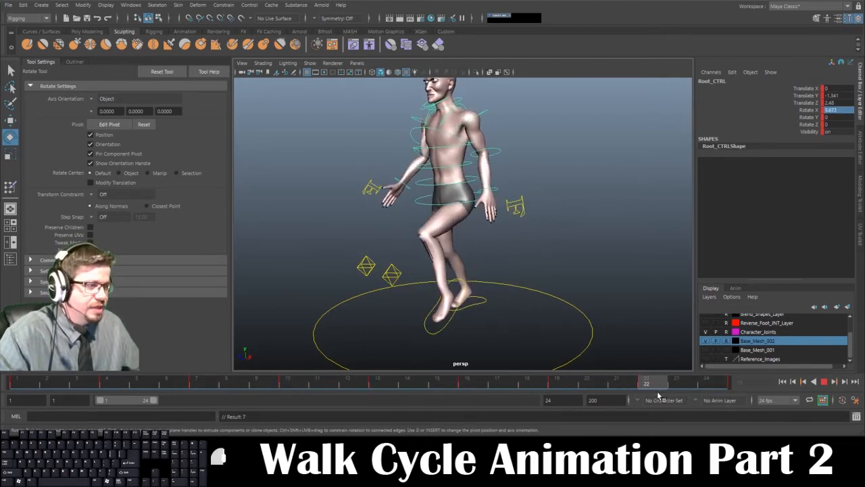
pyautogui.write('0')
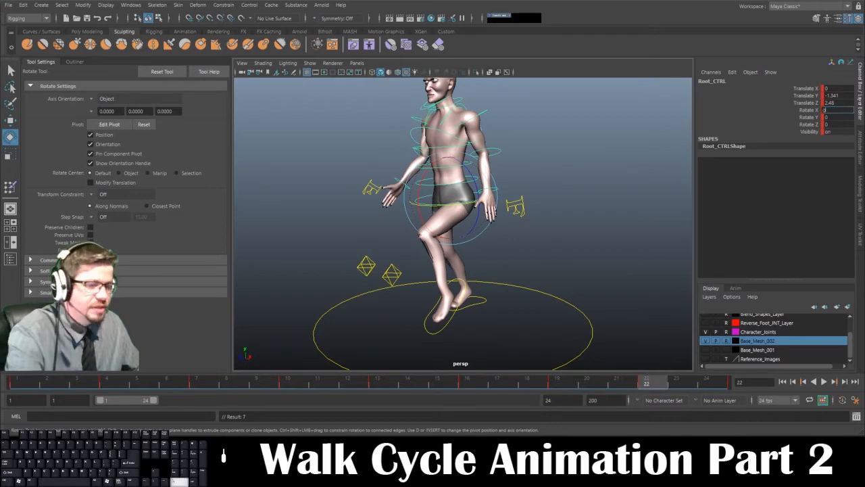
pyautogui.press('Return')
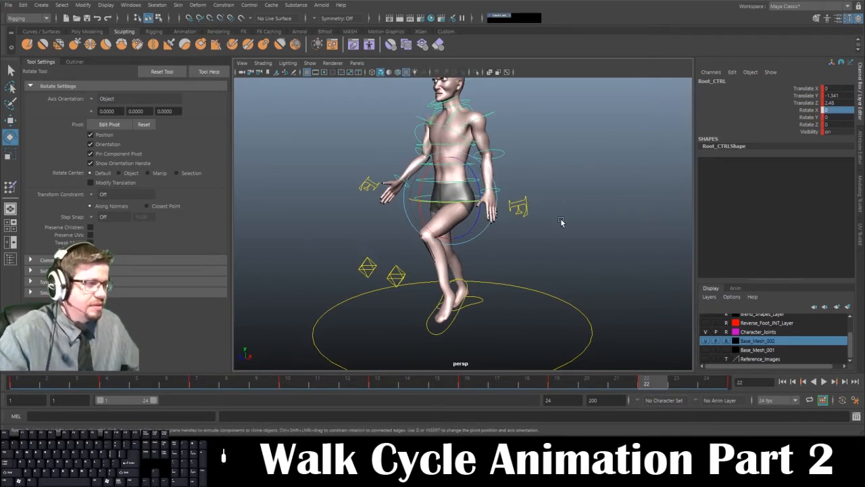
# Play the walk cycle to review the hip motion, then return to frame 1.
pyautogui.keyDown('alt'); pyautogui.moveTo(557, 247); pyautogui.dragTo(512, 251); pyautogui.keyUp('alt')
pyautogui.moveTo(655, 383); pyautogui.dragTo(743, 384)
pyautogui.click(825, 382)
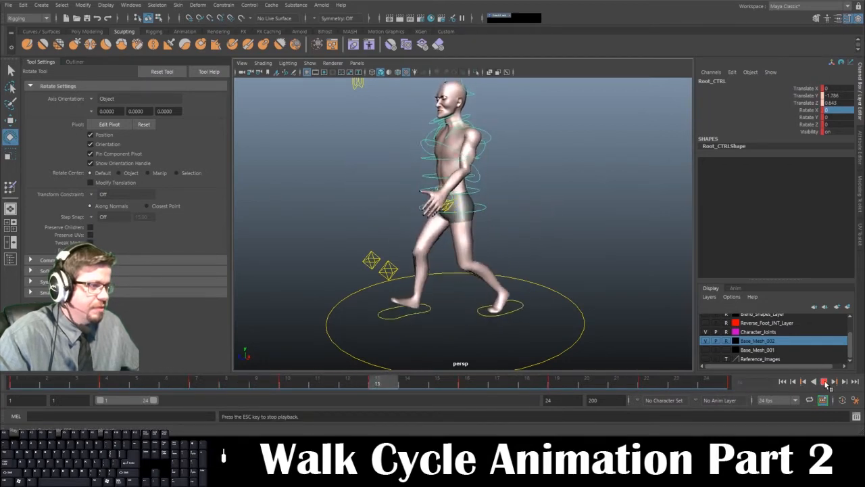
pyautogui.click(825, 383)
pyautogui.hotkey('alt', 'v')
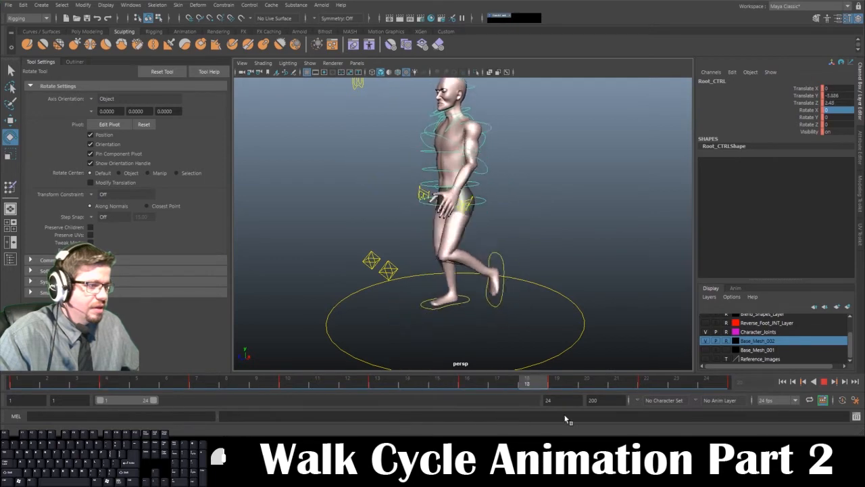
pyautogui.click(17, 382)
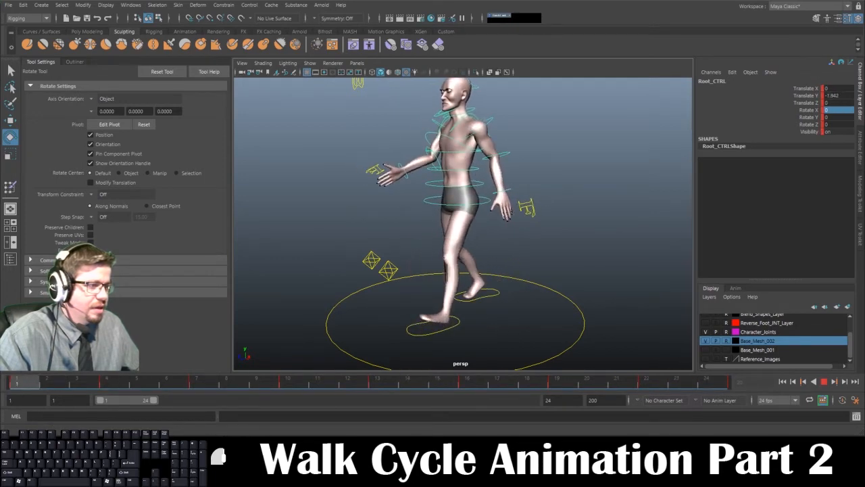
# View the character from the side and set the root control's Translate Z to 0 at frame 4.
pyautogui.keyDown('alt'); pyautogui.moveTo(460, 320); pyautogui.dragTo(400, 303); pyautogui.keyUp('alt')
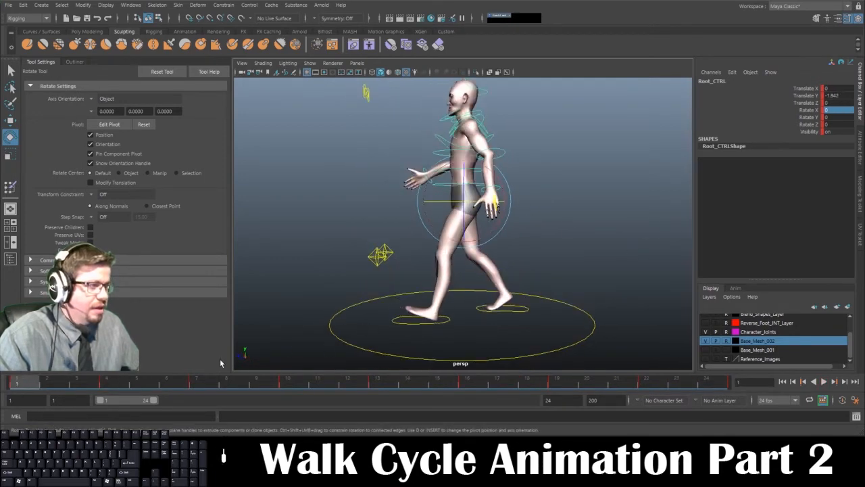
pyautogui.moveTo(25, 389)
pyautogui.mouseDown()
pyautogui.moveTo(247, 402)
pyautogui.moveTo(27, 400)
pyautogui.mouseUp()
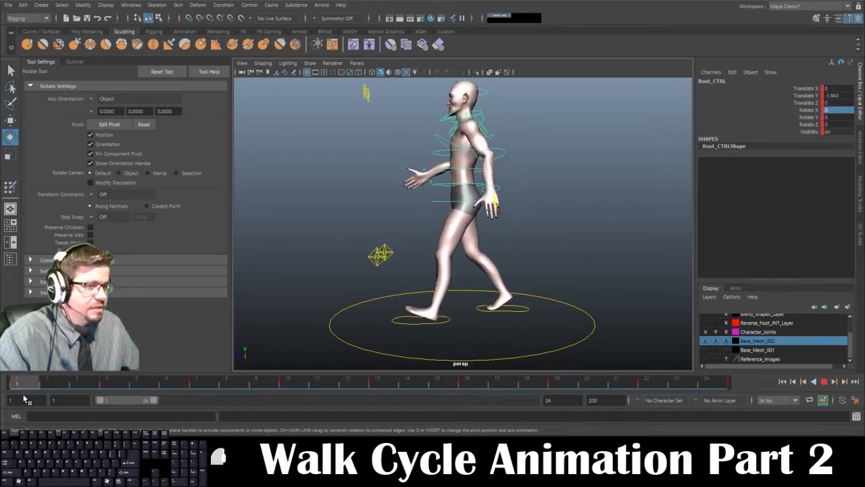
pyautogui.moveTo(19, 382); pyautogui.dragTo(123, 385)
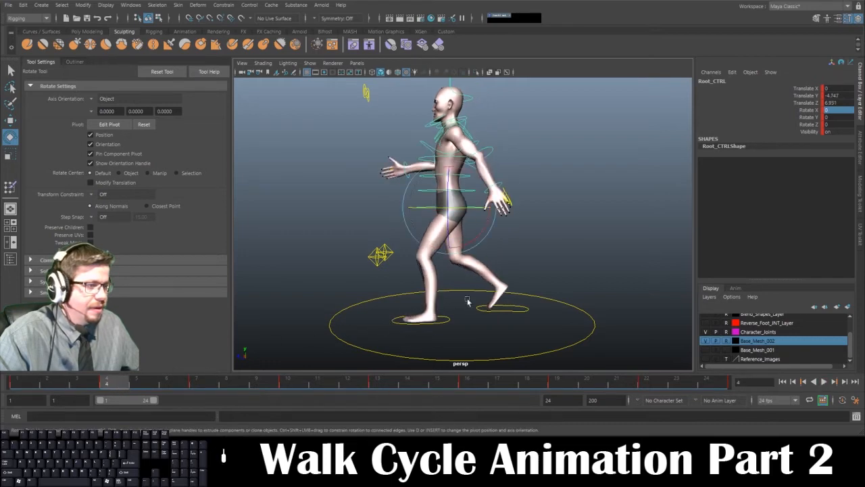
pyautogui.click(833, 103)
pyautogui.press('Return')
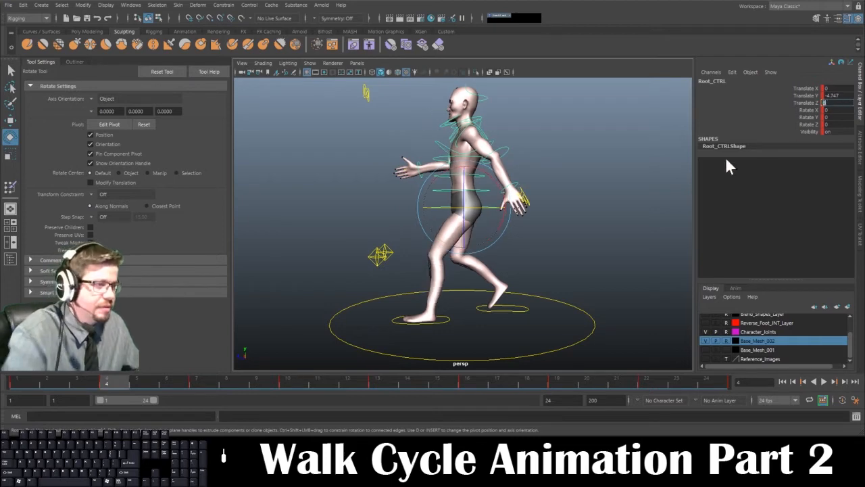
# Move the right foot control slightly backward at frame 4 and key it.
pyautogui.keyDown('alt'); pyautogui.moveTo(530, 254); pyautogui.dragTo(526, 257); pyautogui.keyUp('alt')
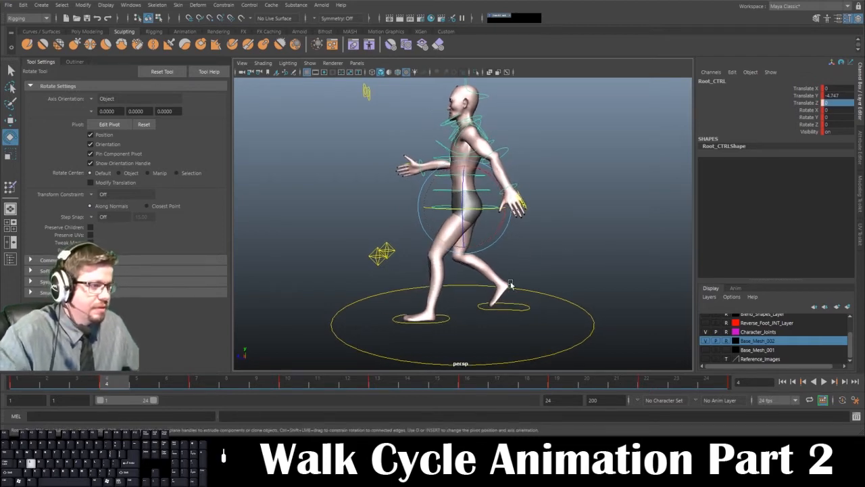
pyautogui.click(521, 312)
pyautogui.press('w')
pyautogui.moveTo(471, 300)
pyautogui.mouseDown()
pyautogui.moveTo(504, 303)
pyautogui.moveTo(477, 307)
pyautogui.mouseUp()
pyautogui.press('s')
# Try setting the right foot control's Translate Z to 0 at frame 7.
pyautogui.moveTo(105, 386); pyautogui.dragTo(192, 390)
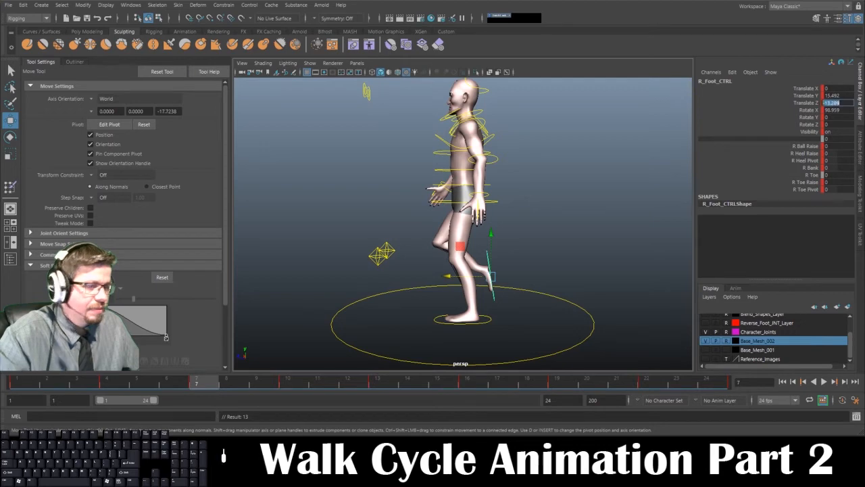
pyautogui.press('Return')
pyautogui.hotkey('ctrl', 'z')
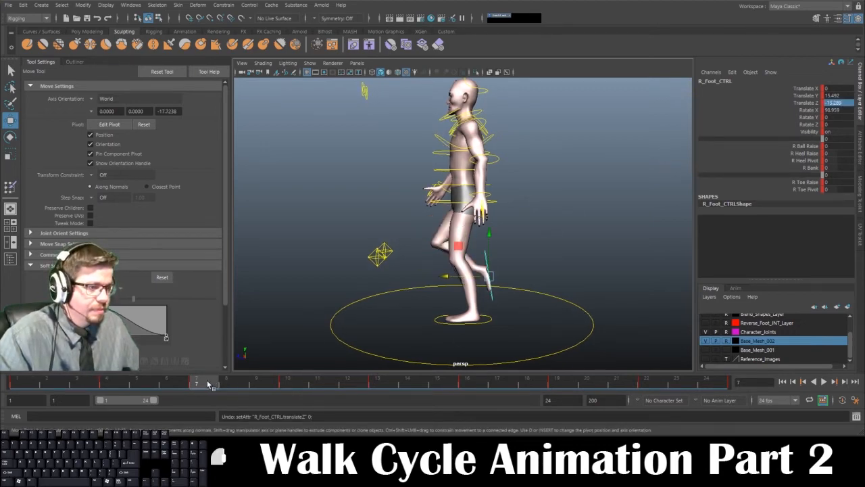
# Set the root control's Translate Z to 0 at frame 10.
pyautogui.hotkey('alt', 'v')
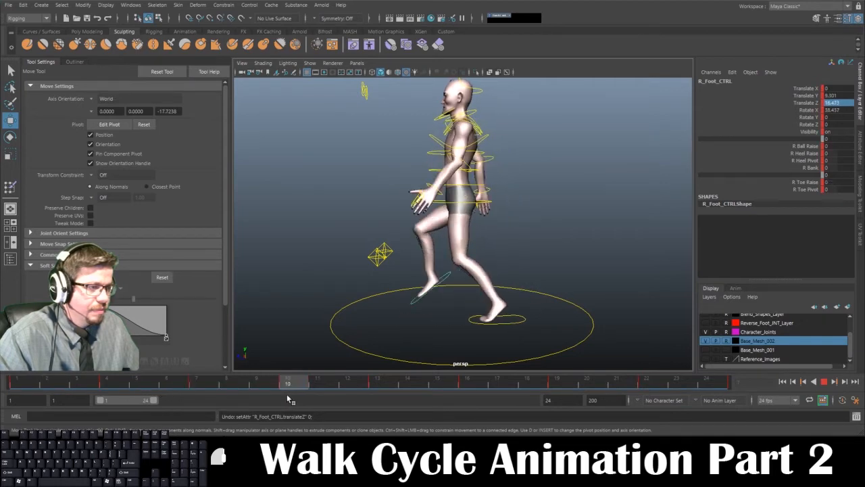
pyautogui.click(511, 219)
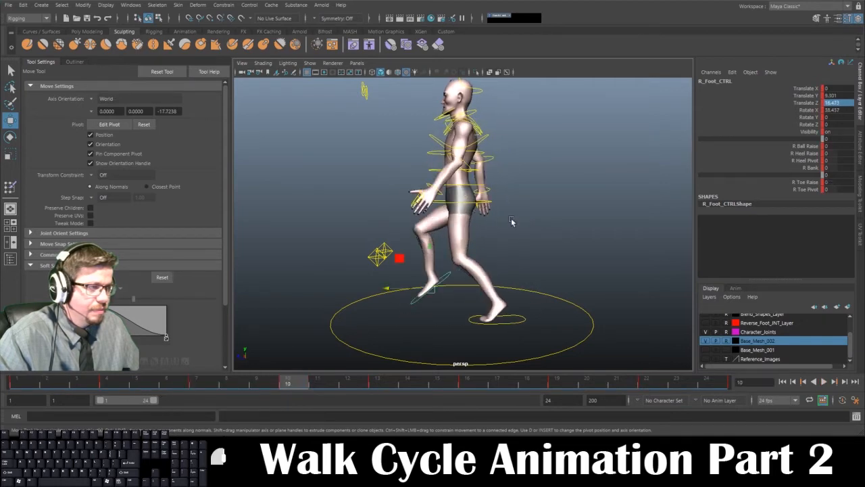
pyautogui.click(470, 204)
pyautogui.click(843, 101)
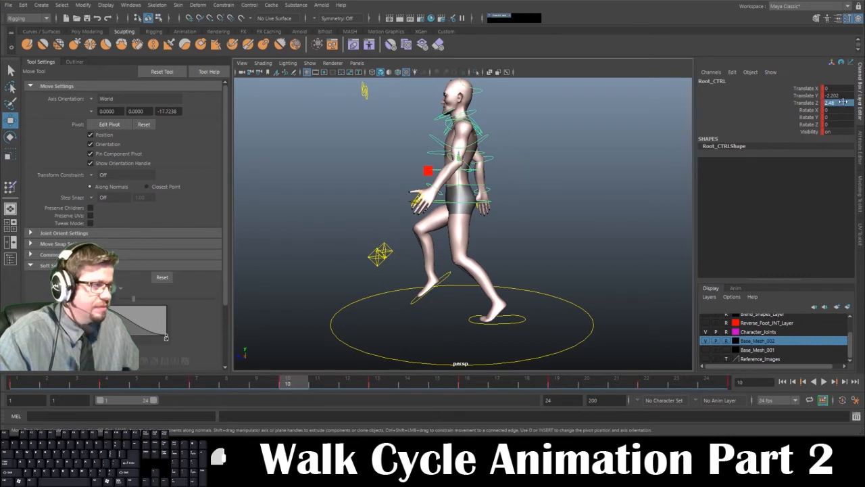
pyautogui.write('0')
pyautogui.press('Return')
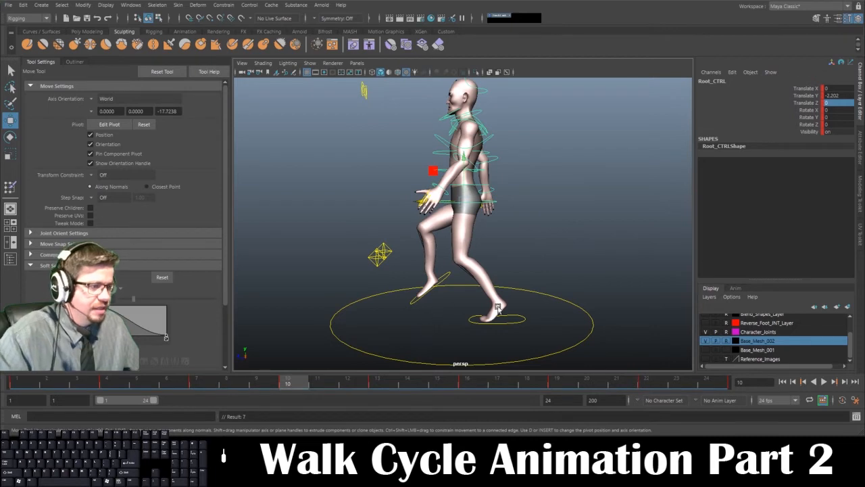
# At frame 10, move the left foot control back to about -21.3 and the right foot control to about 12.6 in Translate Z.
pyautogui.click(525, 320)
pyautogui.moveTo(450, 319); pyautogui.dragTo(463, 320)
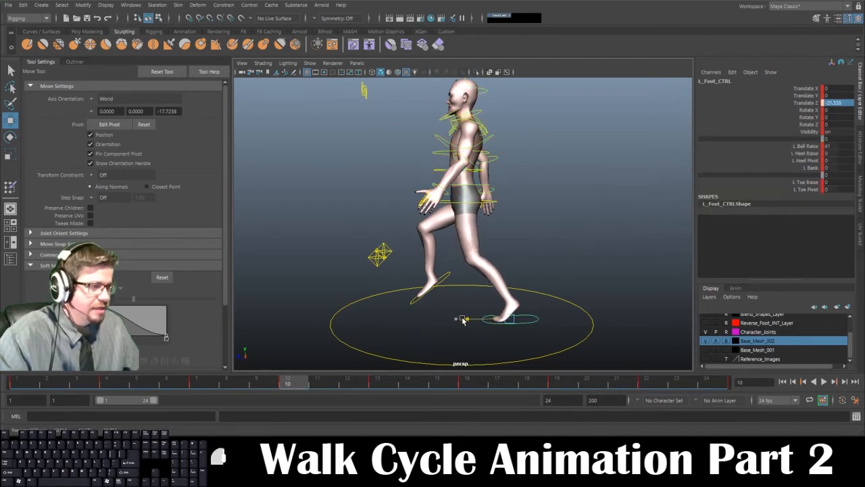
pyautogui.click(449, 274)
pyautogui.moveTo(393, 289); pyautogui.dragTo(400, 290)
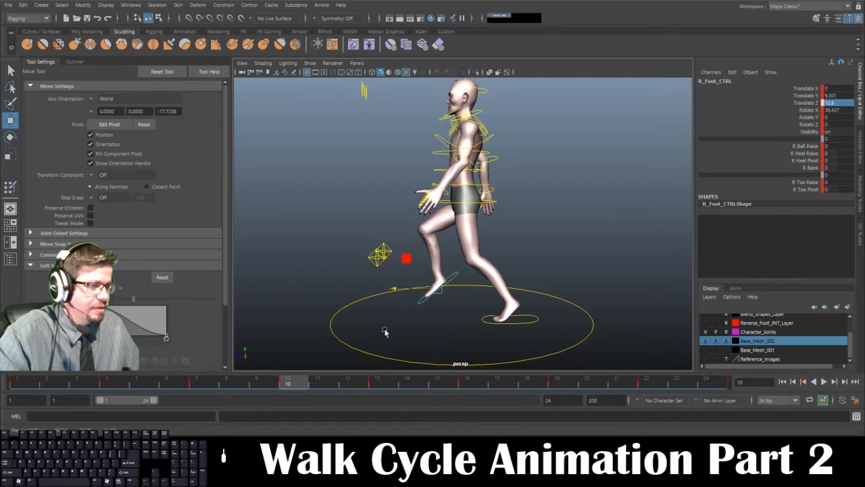
# At frame 13, set the root control's Translate Z to 0.
pyautogui.moveTo(306, 386); pyautogui.dragTo(378, 384)
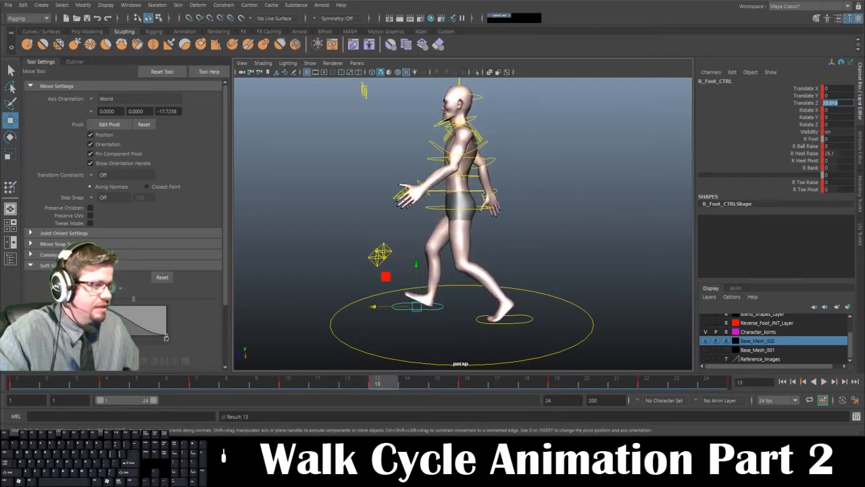
pyautogui.click(477, 199)
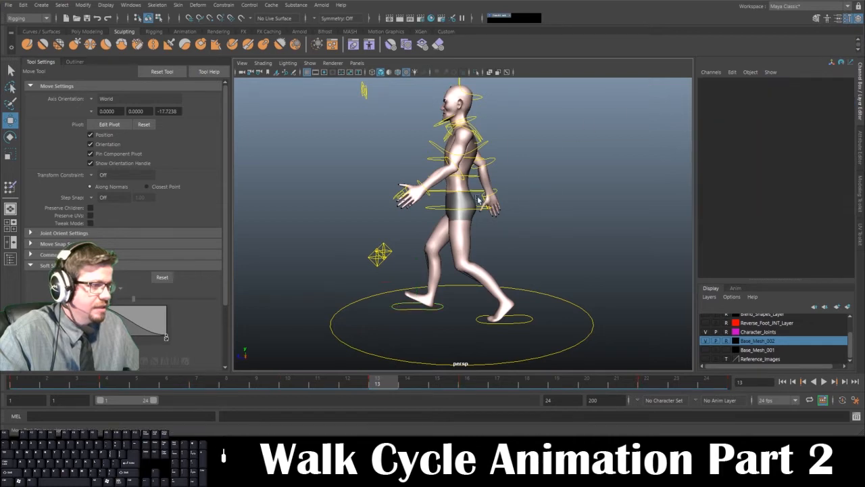
pyautogui.click(436, 212)
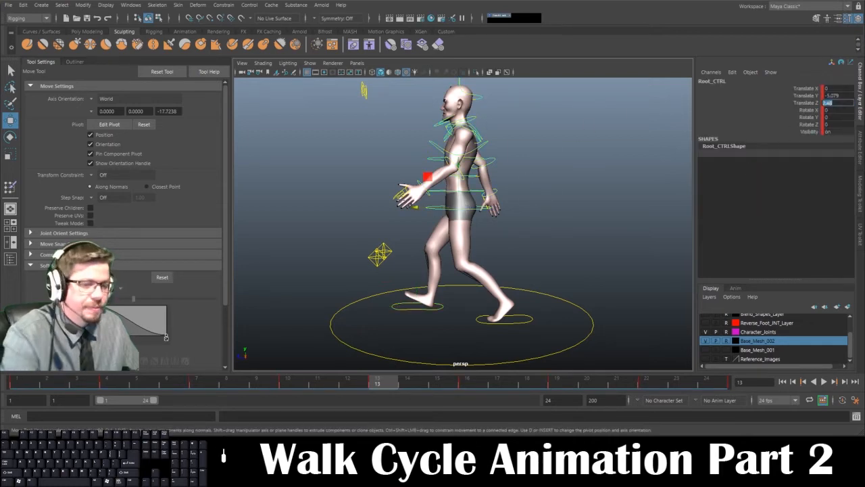
pyautogui.write('0')
pyautogui.press('Return')
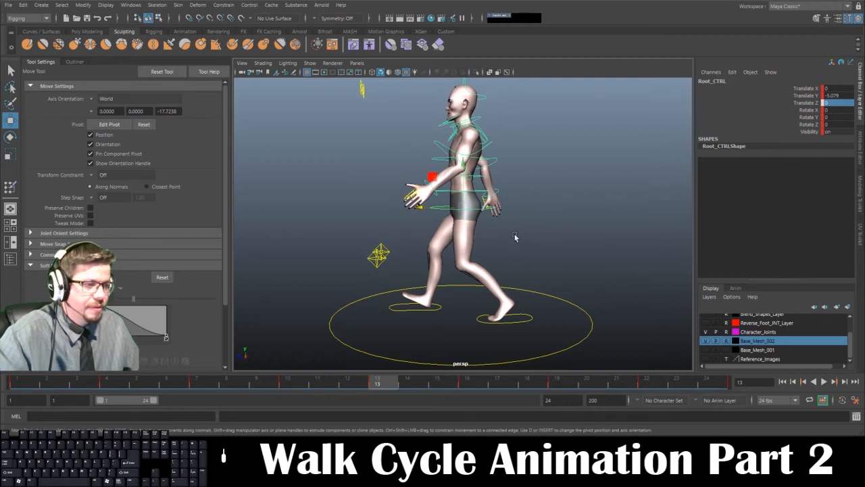
# At frame 13, move the left foot control back to about -24.3 and the right to about 20.8 in Translate Z, keying both.
pyautogui.click(438, 307)
pyautogui.click(483, 319)
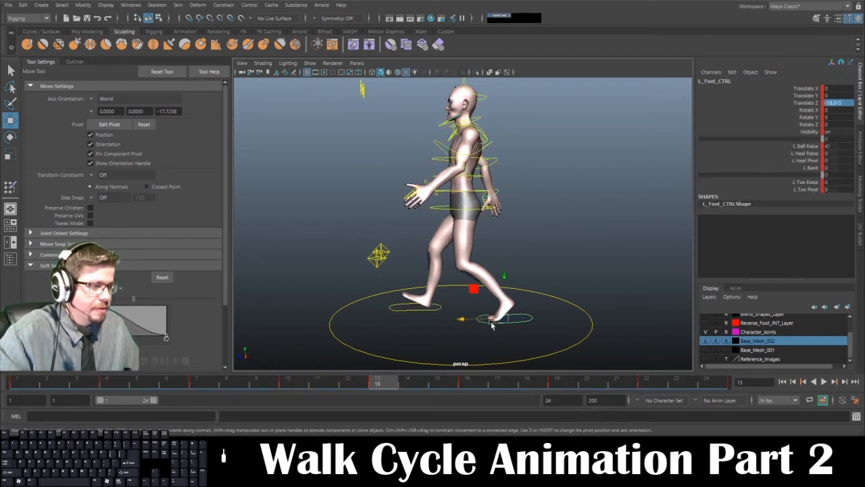
pyautogui.moveTo(461, 319); pyautogui.dragTo(477, 321)
pyautogui.press('s')
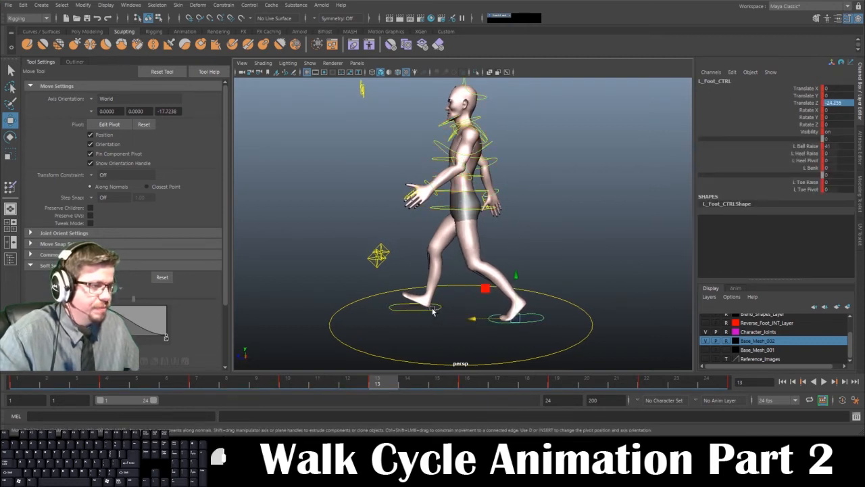
pyautogui.click(435, 309)
pyautogui.moveTo(377, 309); pyautogui.dragTo(383, 312)
pyautogui.press('s')
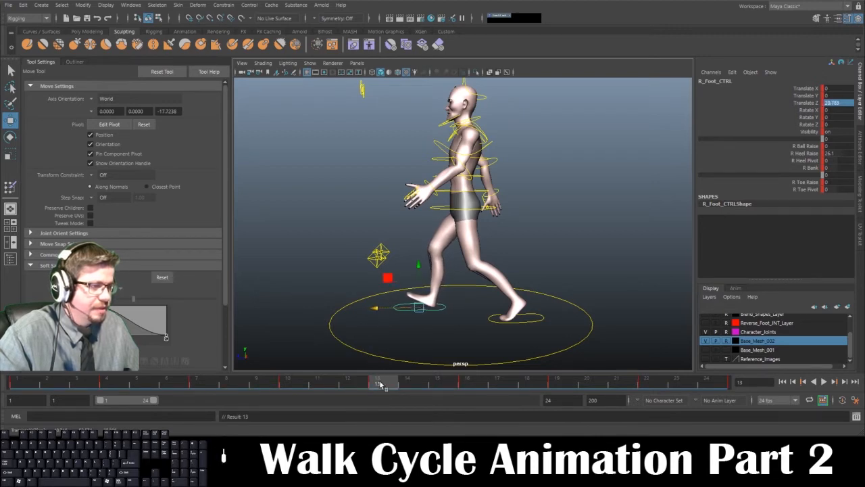
# At frame 16, set the root control's Translate Z to 0.
pyautogui.moveTo(382, 385); pyautogui.dragTo(466, 384)
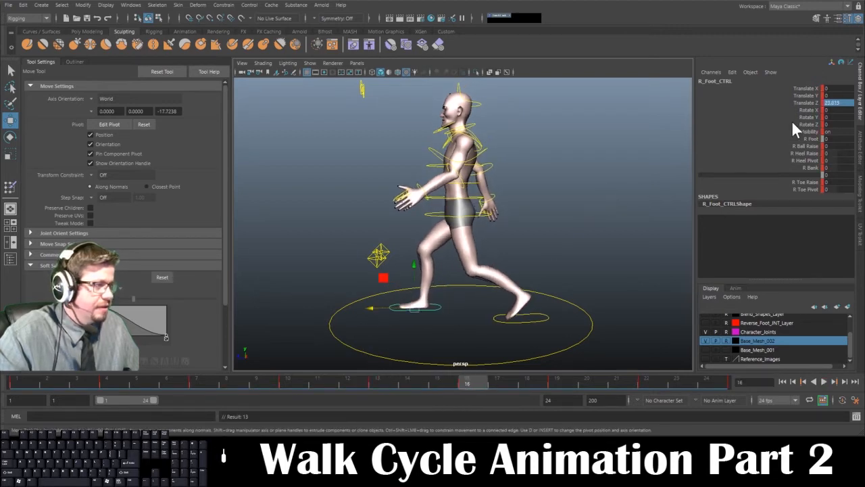
pyautogui.click(536, 222)
pyautogui.click(434, 215)
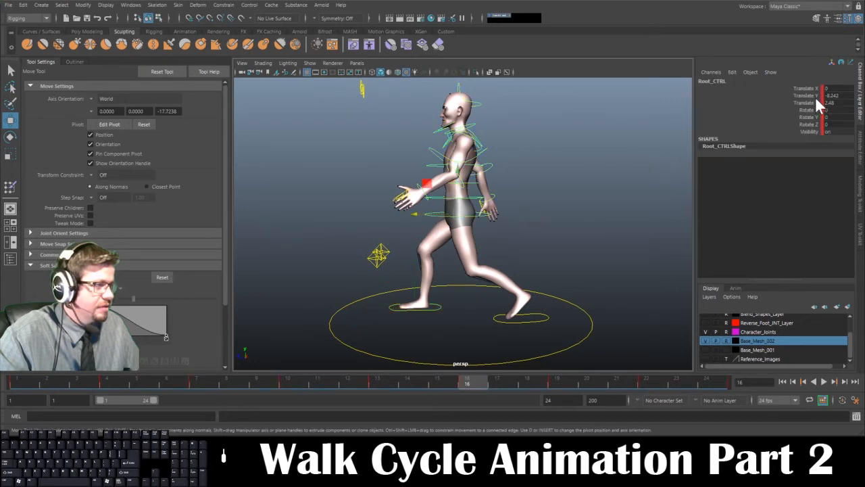
pyautogui.write('0')
pyautogui.press('Return')
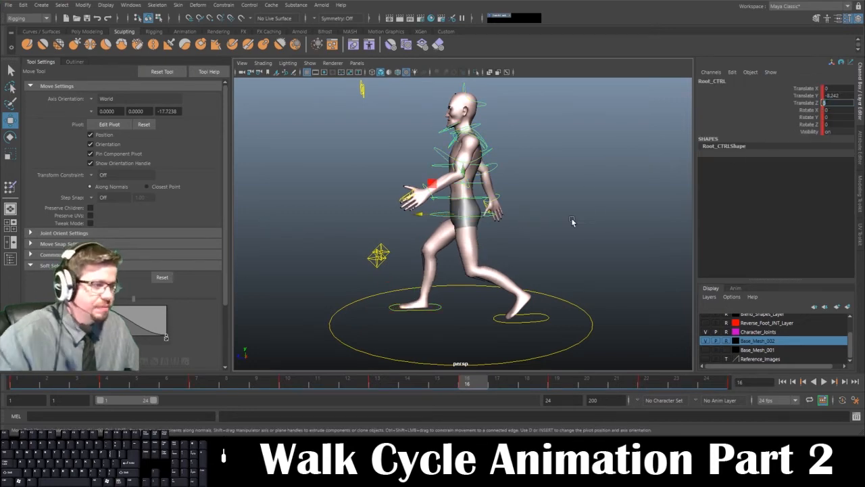
# At frame 16, move the left foot control back to about -28.7 and the right foot control to about 18.7 in Translate Z.
pyautogui.click(514, 322)
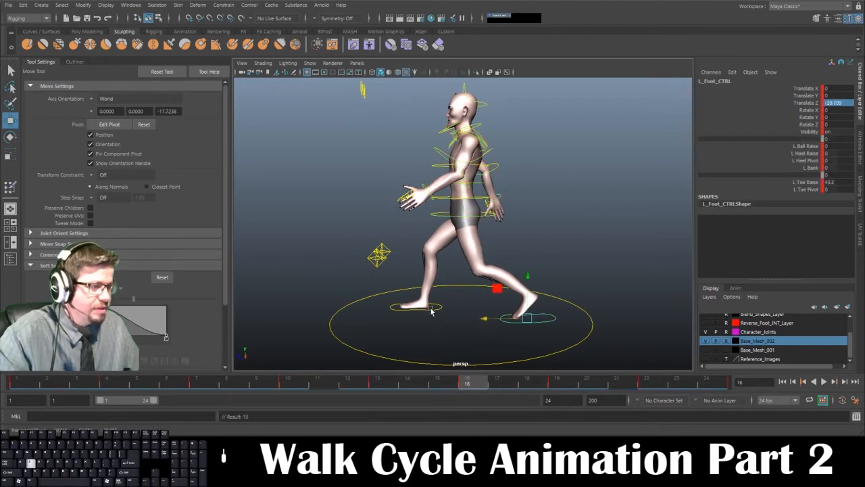
pyautogui.click(409, 307)
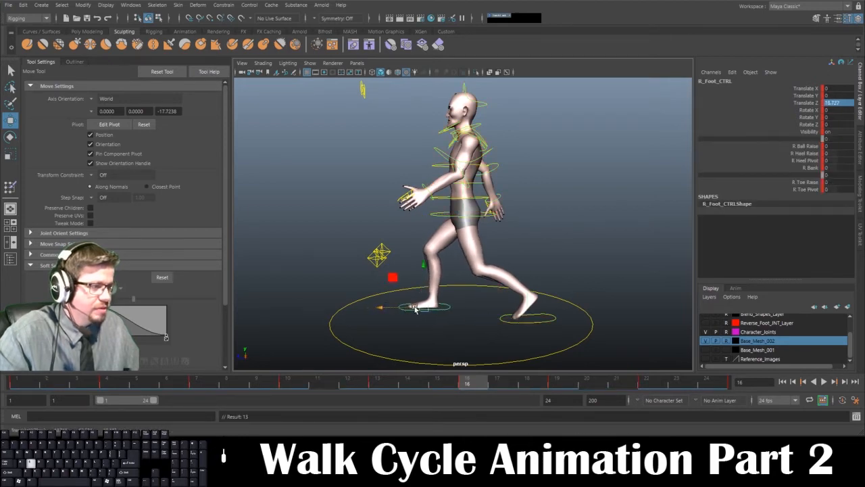
# Set the root control's Translate Z to 0 at frames 19 and 22.
pyautogui.moveTo(473, 385); pyautogui.dragTo(555, 384)
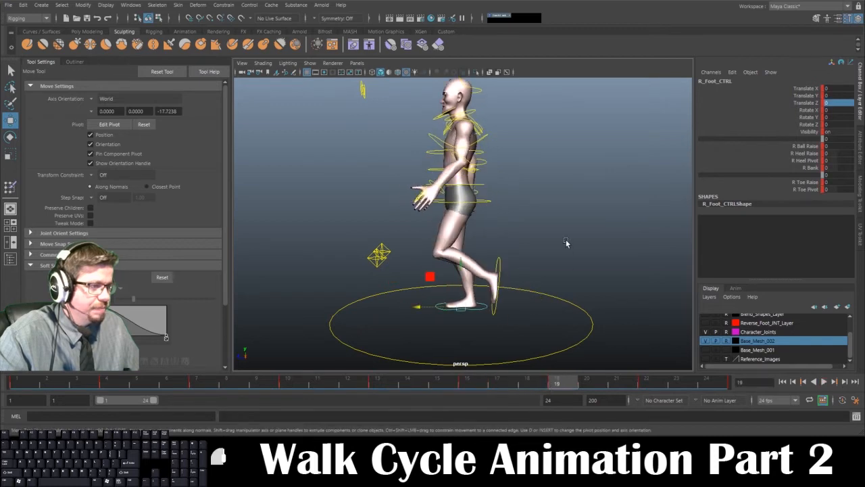
pyautogui.click(555, 366)
pyautogui.click(553, 356)
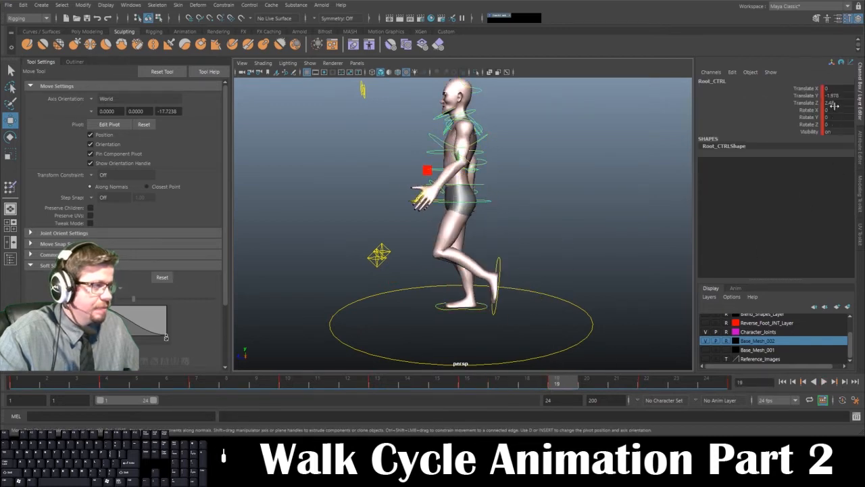
pyautogui.press('Return')
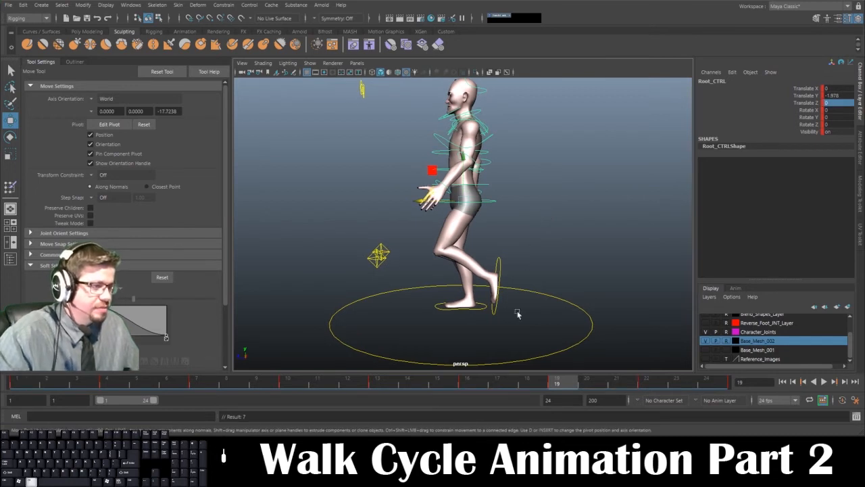
pyautogui.moveTo(555, 384); pyautogui.dragTo(646, 384)
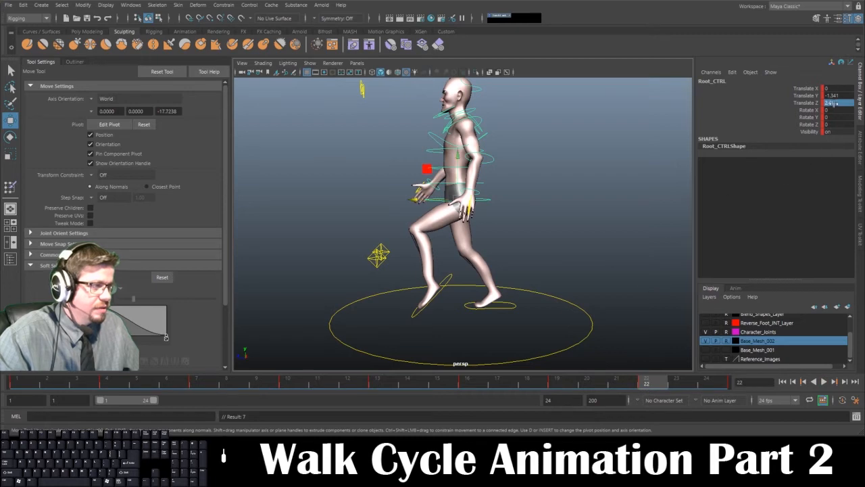
pyautogui.press('Return')
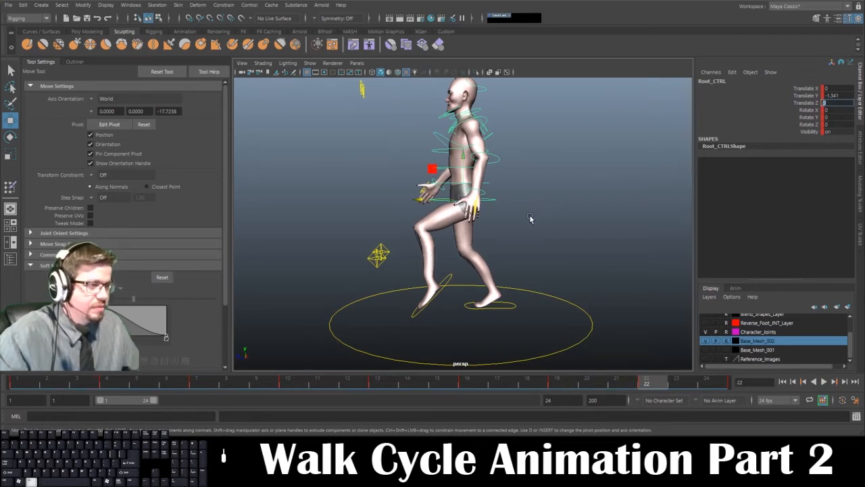
# At frame 22, move the right foot control back to about -19 and the left foot control to about 10.8 in Translate Z.
pyautogui.click(498, 308)
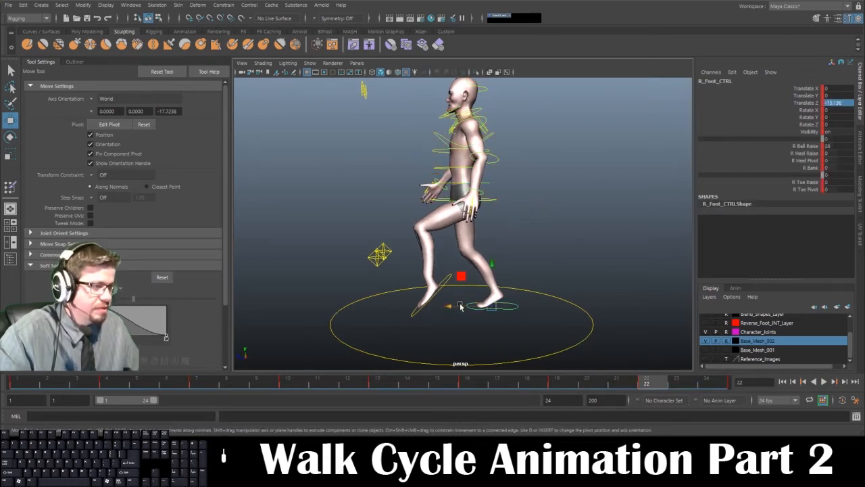
pyautogui.moveTo(460, 306); pyautogui.dragTo(469, 307)
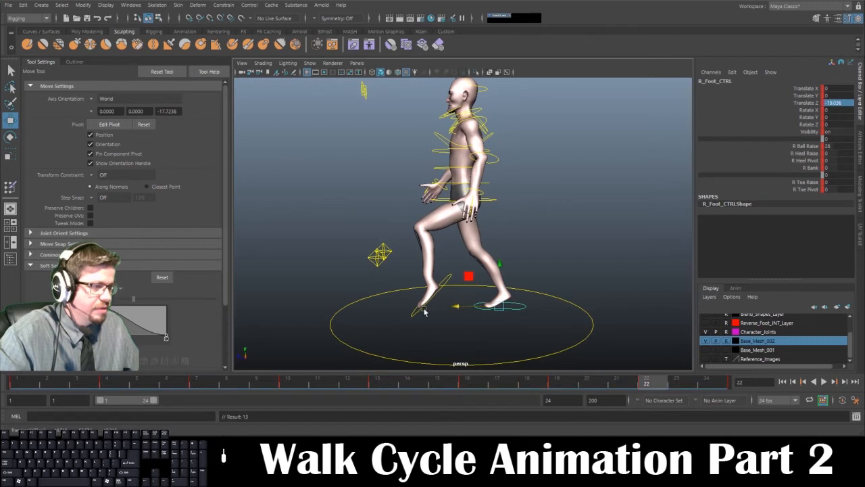
pyautogui.click(420, 311)
pyautogui.moveTo(399, 297); pyautogui.dragTo(403, 299)
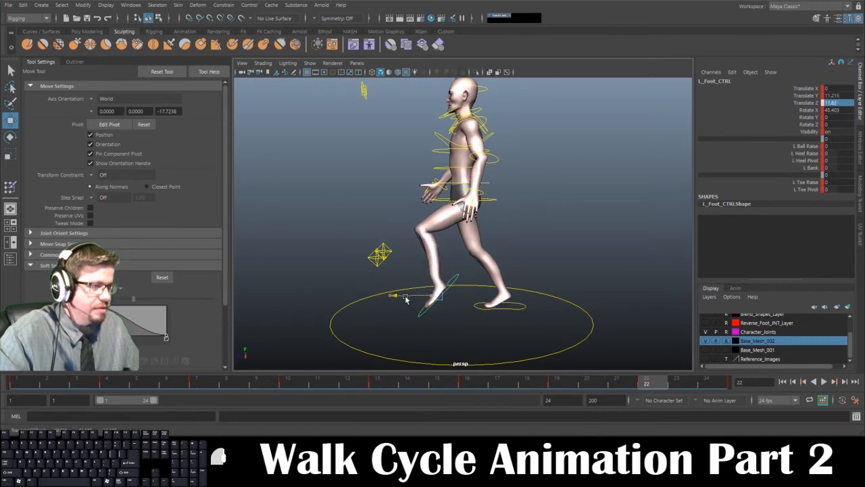
# Play back the walk cycle and examine the motion from a front three-quarter view, then stop playback.
pyautogui.click(824, 382)
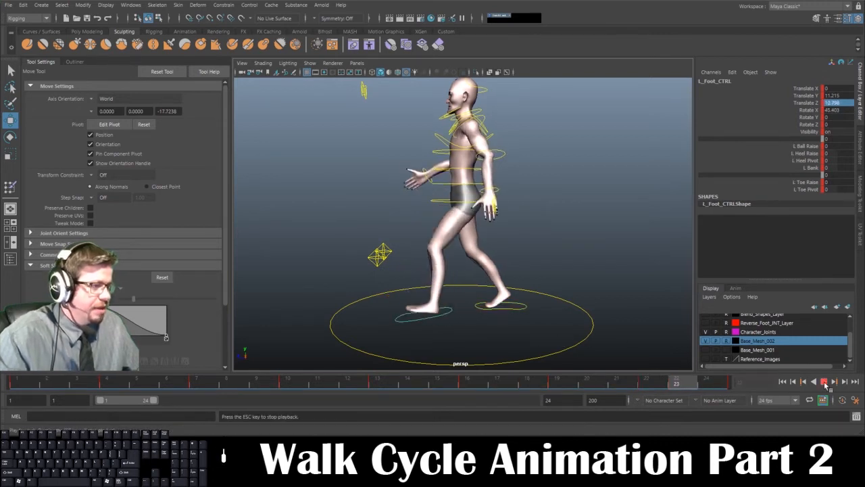
pyautogui.keyDown('alt'); pyautogui.moveTo(589, 259); pyautogui.dragTo(669, 270); pyautogui.keyUp('alt')
pyautogui.keyDown('alt'); pyautogui.moveTo(595, 272); pyautogui.dragTo(545, 237, button='right'); pyautogui.keyUp('alt')
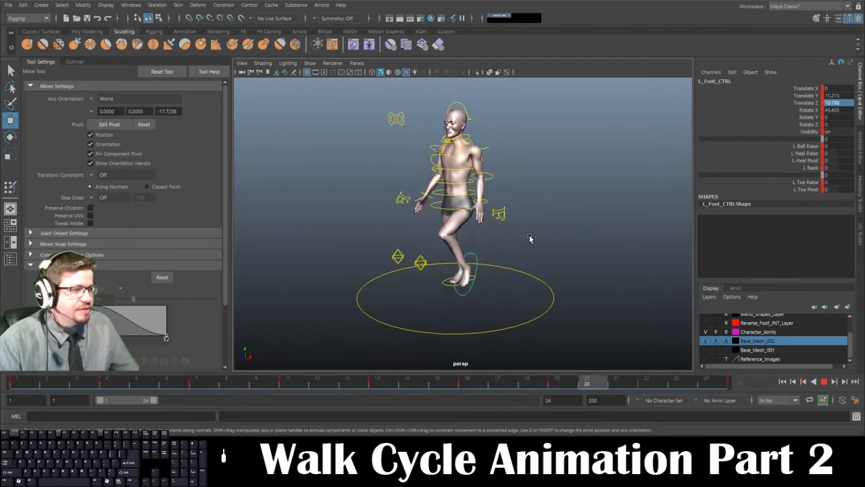
pyautogui.click(822, 382)
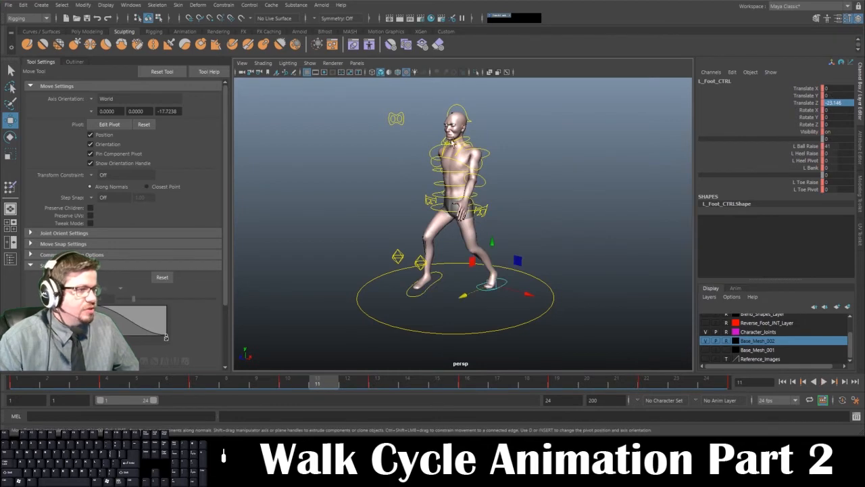
# Key the left and right shoulder and elbow controls in their current pose at frame 13.
pyautogui.click(484, 150)
pyautogui.moveTo(320, 386); pyautogui.dragTo(377, 384)
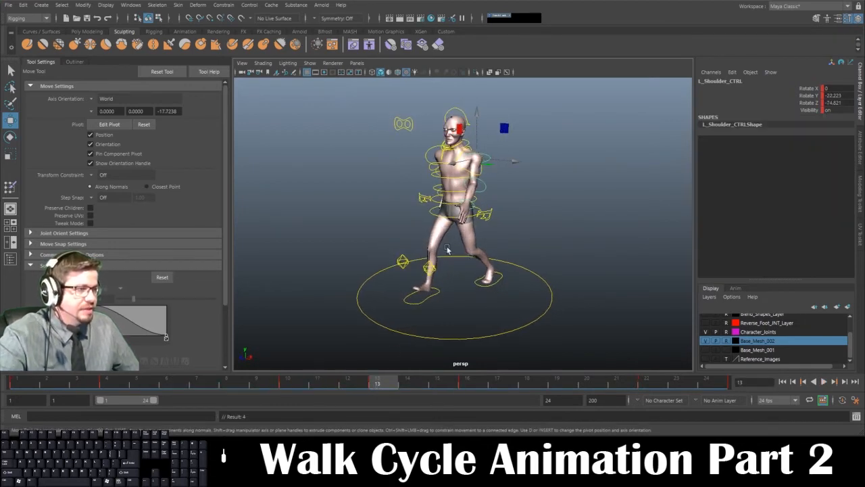
pyautogui.keyDown('alt'); pyautogui.moveTo(464, 255); pyautogui.dragTo(432, 203); pyautogui.keyUp('alt')
pyautogui.click(428, 152)
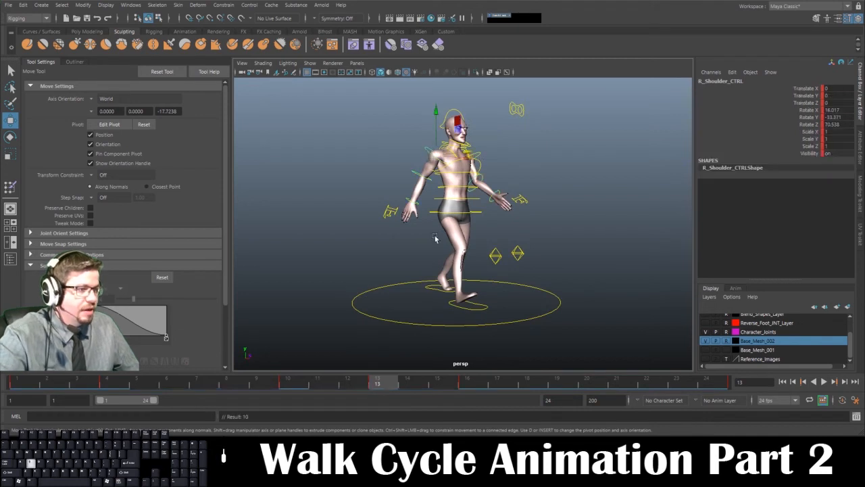
pyautogui.keyDown('alt'); pyautogui.moveTo(429, 152); pyautogui.dragTo(410, 180); pyautogui.keyUp('alt')
pyautogui.click(413, 179)
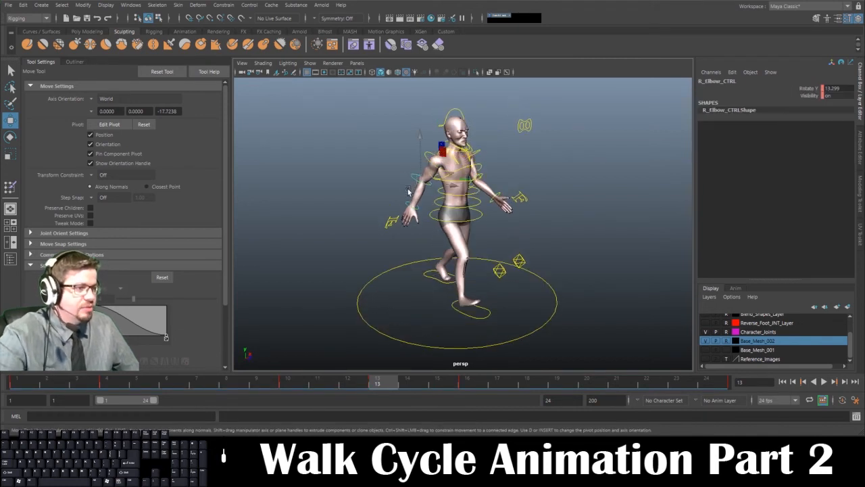
pyautogui.keyDown('alt'); pyautogui.moveTo(491, 213); pyautogui.dragTo(431, 207); pyautogui.keyUp('alt')
pyautogui.click(489, 186)
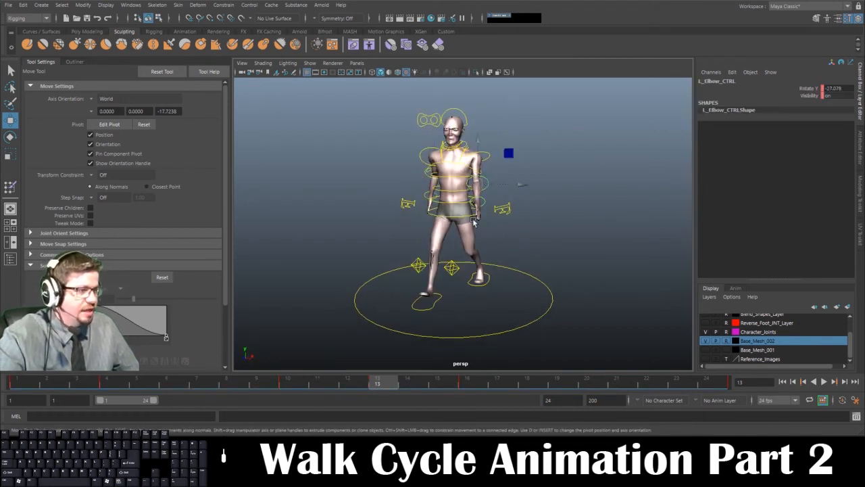
pyautogui.keyDown('alt'); pyautogui.moveTo(496, 215); pyautogui.dragTo(530, 287); pyautogui.keyUp('alt')
# Key the left and right shoulder and elbow controls in their current pose at frame 7.
pyautogui.moveTo(409, 387); pyautogui.dragTo(186, 389)
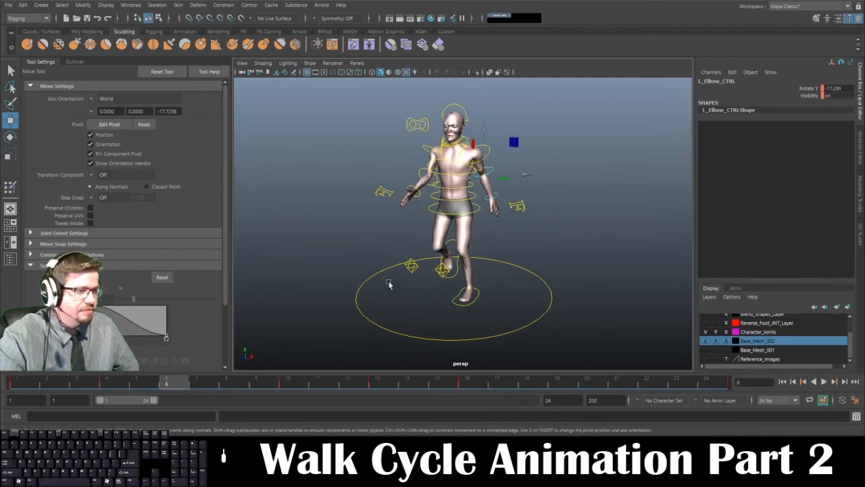
pyautogui.click(460, 304)
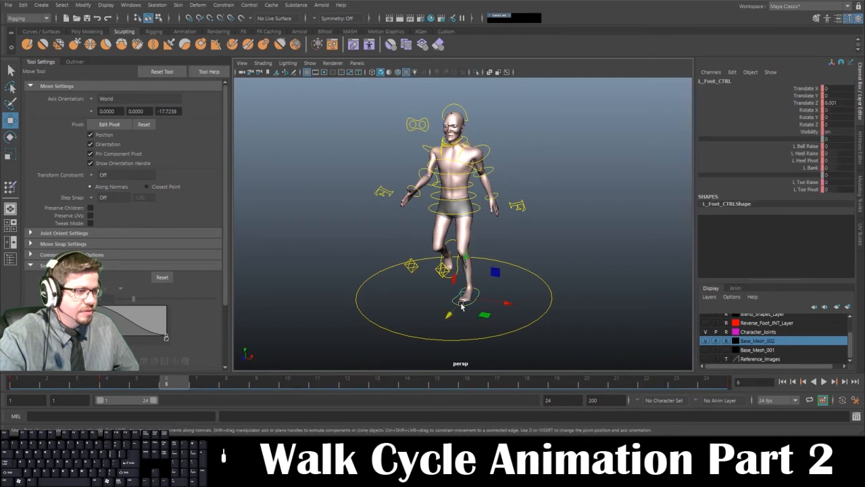
pyautogui.moveTo(180, 384); pyautogui.dragTo(199, 384)
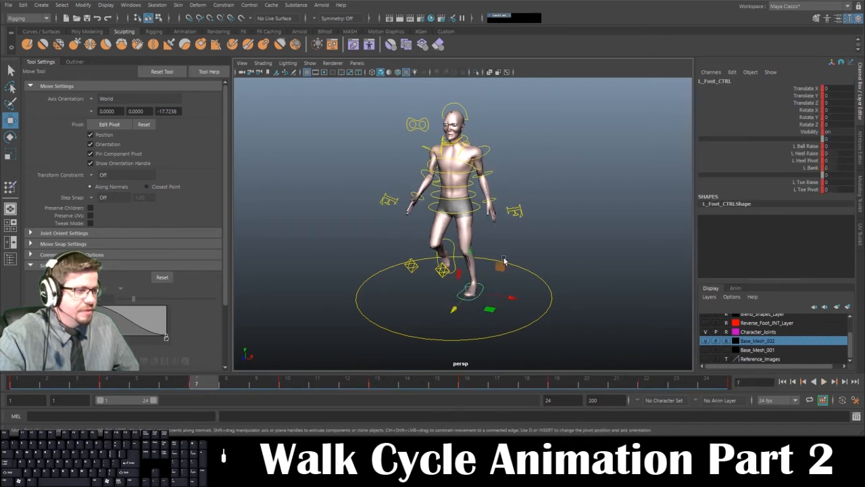
pyautogui.click(488, 156)
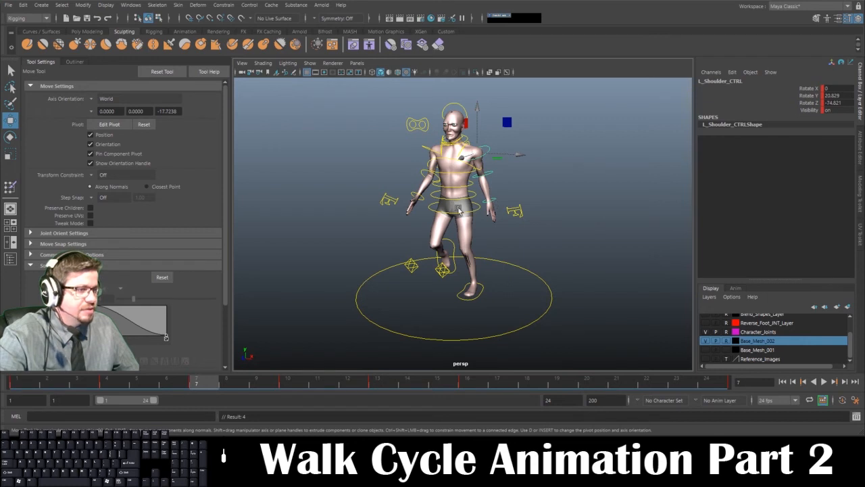
pyautogui.click(489, 176)
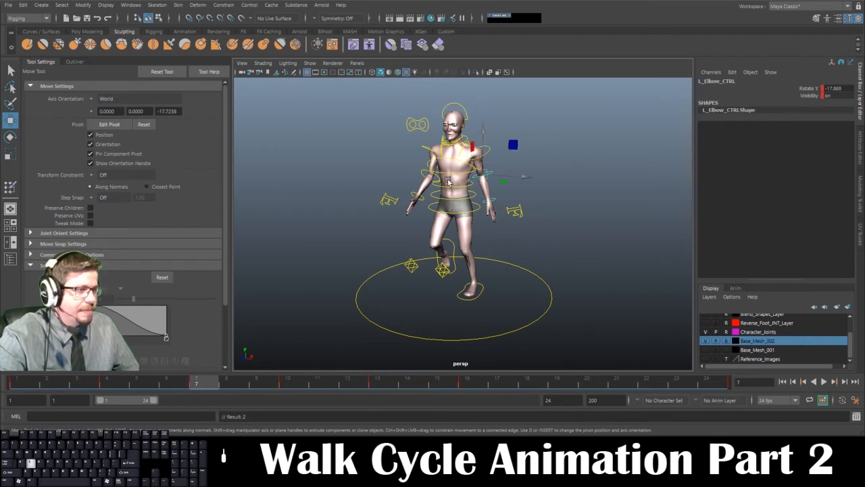
pyautogui.click(424, 150)
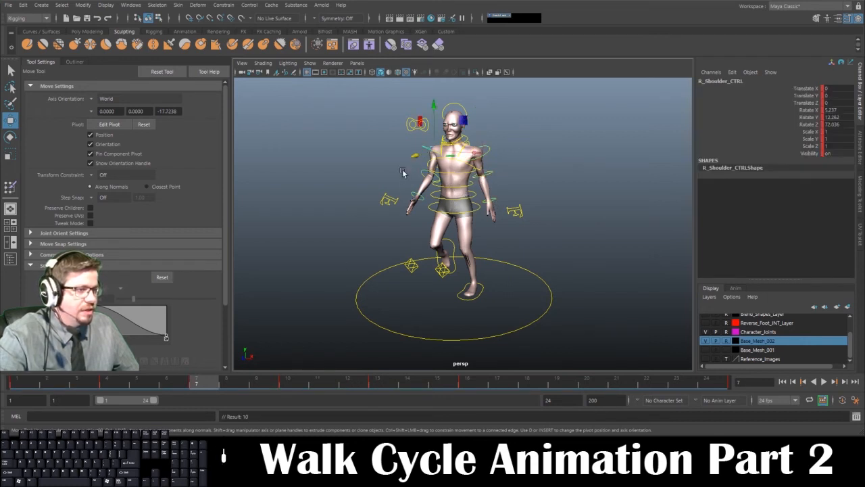
pyautogui.click(410, 172)
pyautogui.click(424, 173)
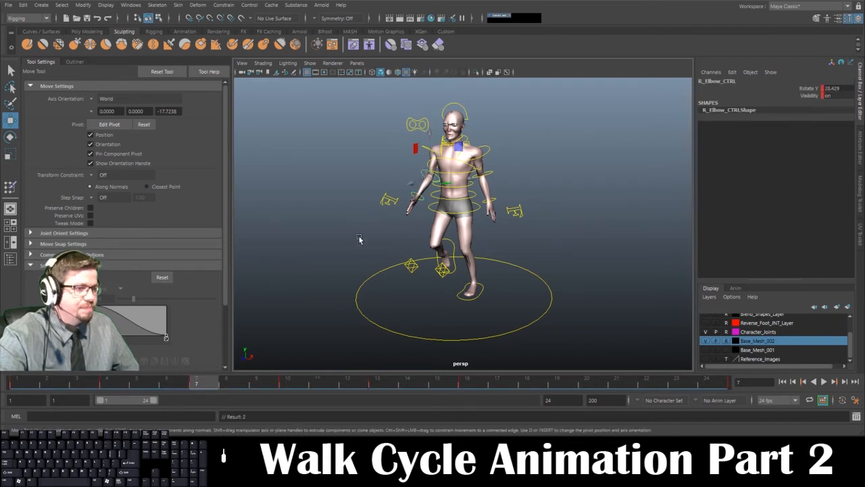
# Key the left and right shoulder and elbow controls in their current pose at frame 19.
pyautogui.keyDown('alt'); pyautogui.moveTo(512, 197); pyautogui.dragTo(465, 217); pyautogui.keyUp('alt')
pyautogui.hotkey('alt', 'v')
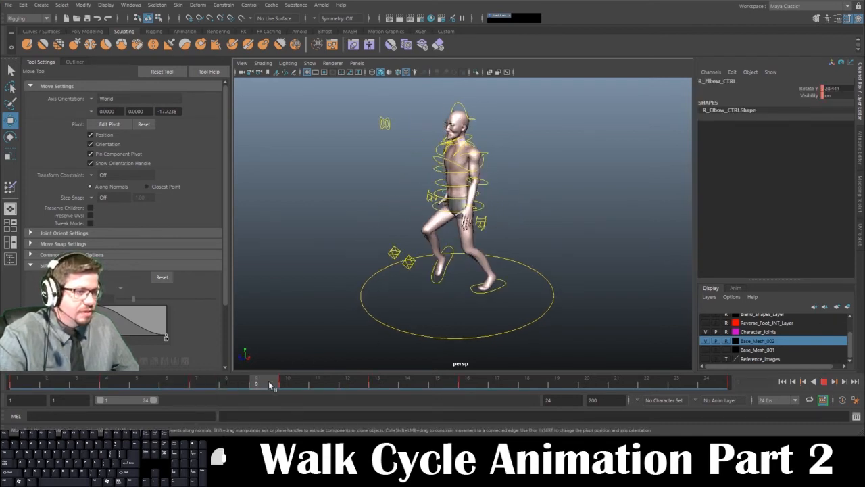
pyautogui.click(557, 385)
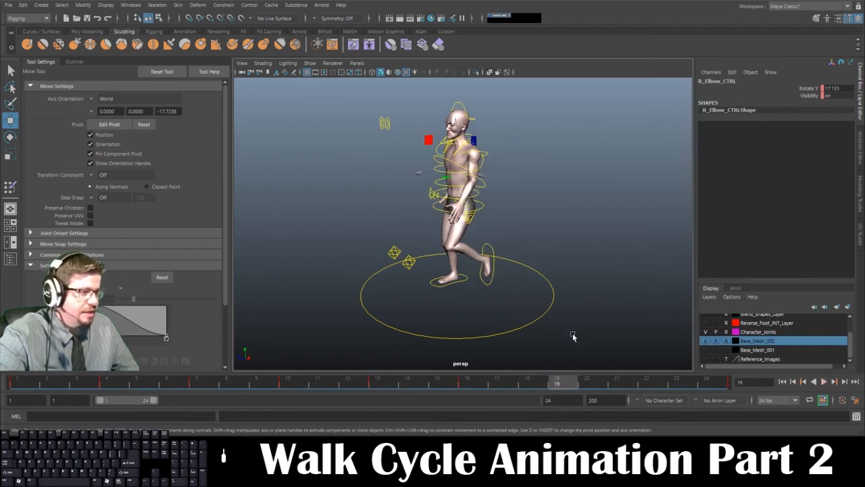
pyautogui.click(483, 154)
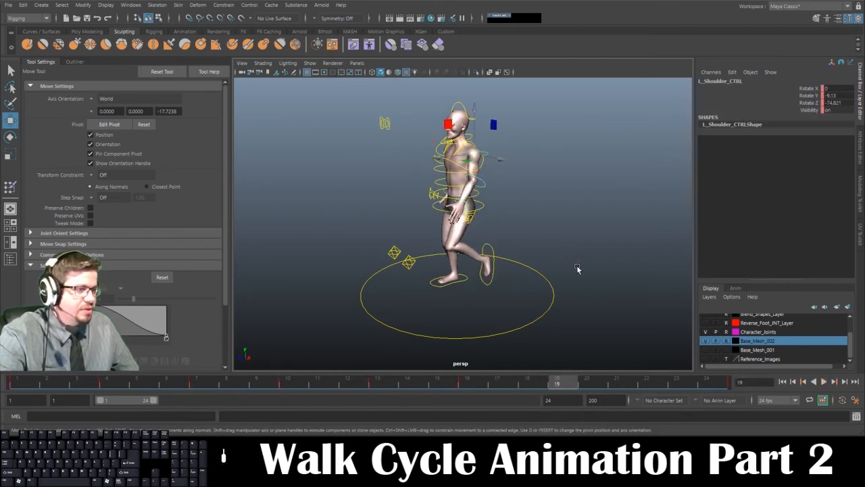
pyautogui.click(489, 185)
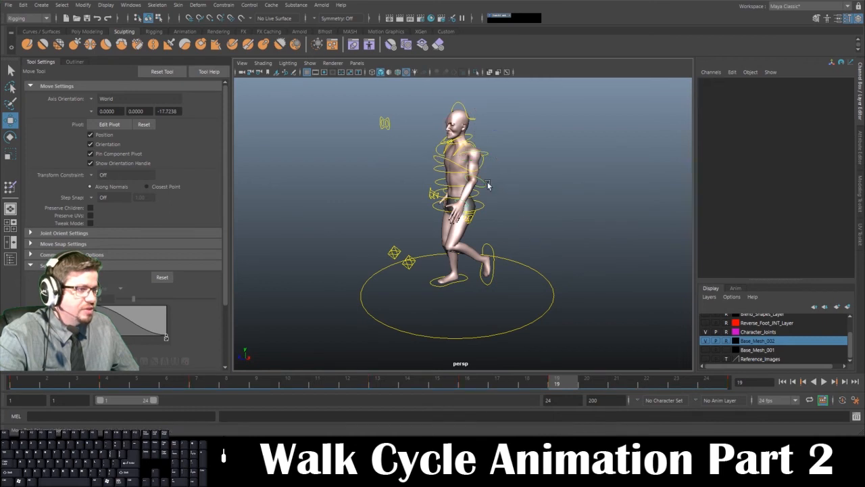
pyautogui.click(486, 186)
pyautogui.keyDown('alt'); pyautogui.moveTo(487, 208); pyautogui.dragTo(434, 167); pyautogui.keyUp('alt')
pyautogui.click(440, 188)
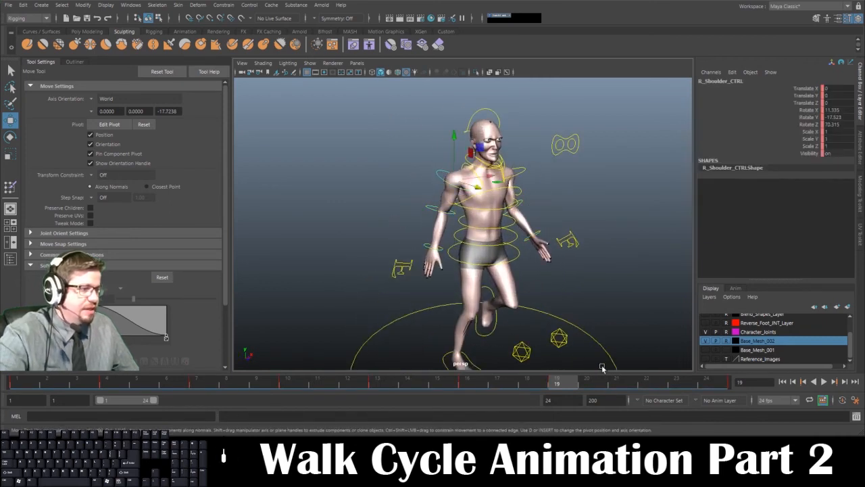
pyautogui.click(440, 236)
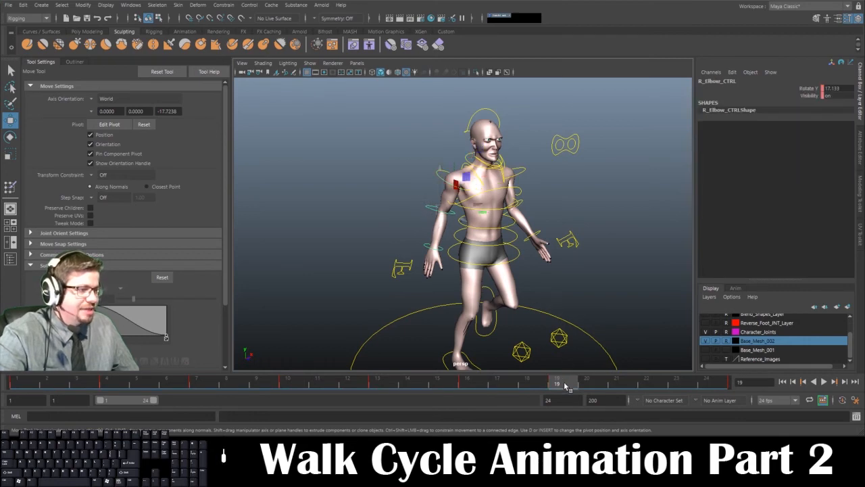
# Key the right and left shoulder and elbow controls in their current pose at frame 22.
pyautogui.moveTo(560, 385); pyautogui.dragTo(646, 384)
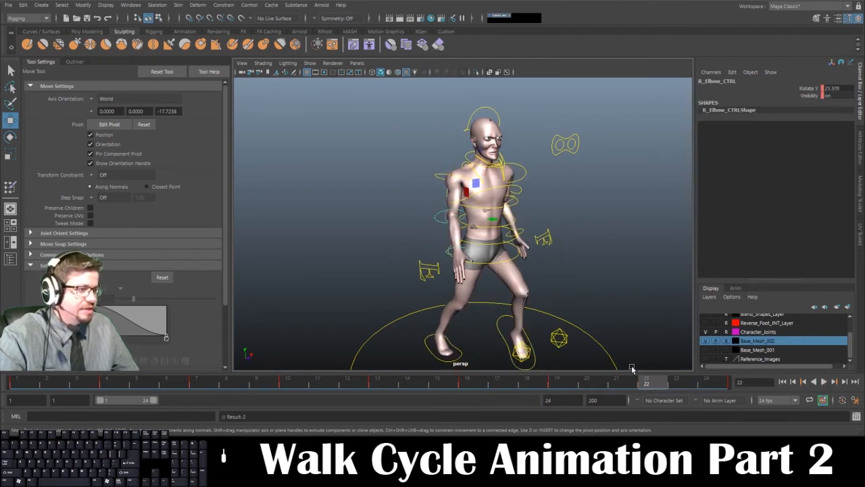
pyautogui.keyDown('alt'); pyautogui.moveTo(547, 264); pyautogui.dragTo(446, 260); pyautogui.keyUp('alt')
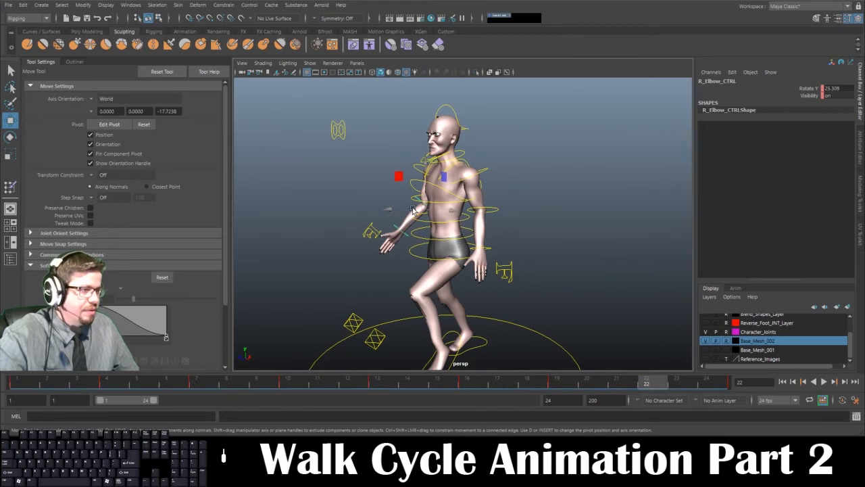
pyautogui.keyDown('alt'); pyautogui.moveTo(413, 209); pyautogui.dragTo(496, 201); pyautogui.keyUp('alt')
pyautogui.click(440, 161)
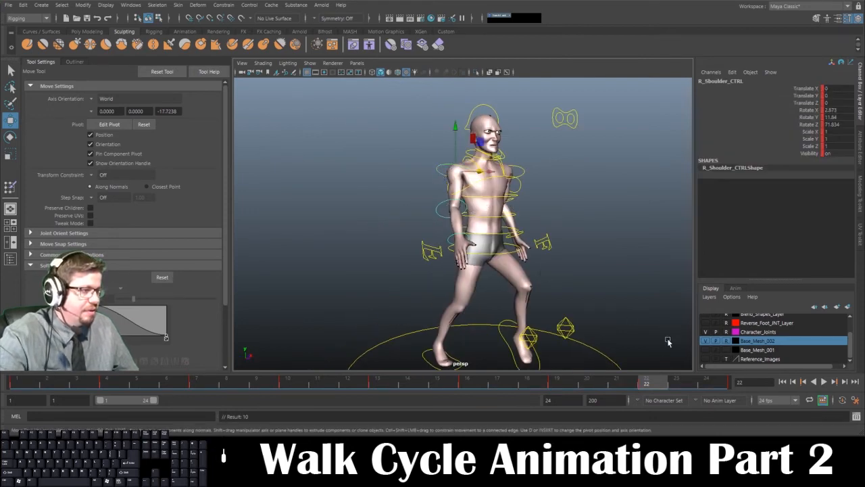
pyautogui.click(436, 211)
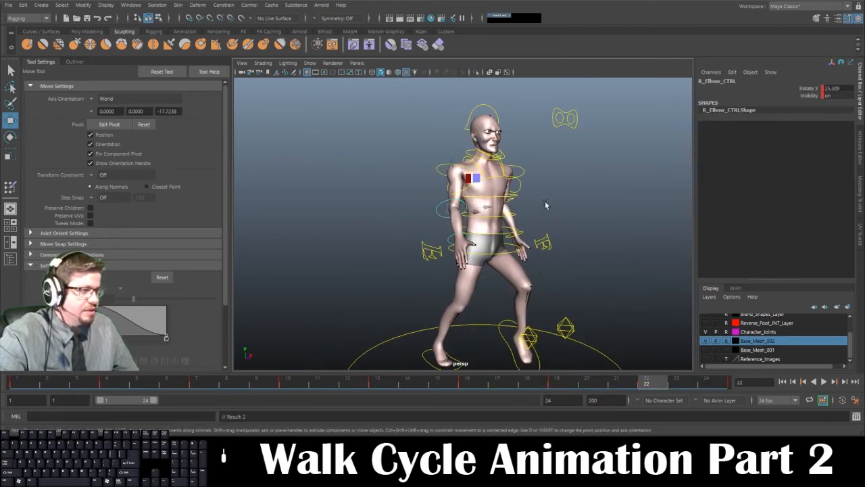
pyautogui.keyDown('alt'); pyautogui.moveTo(546, 205); pyautogui.dragTo(507, 213); pyautogui.keyUp('alt')
pyautogui.click(502, 171)
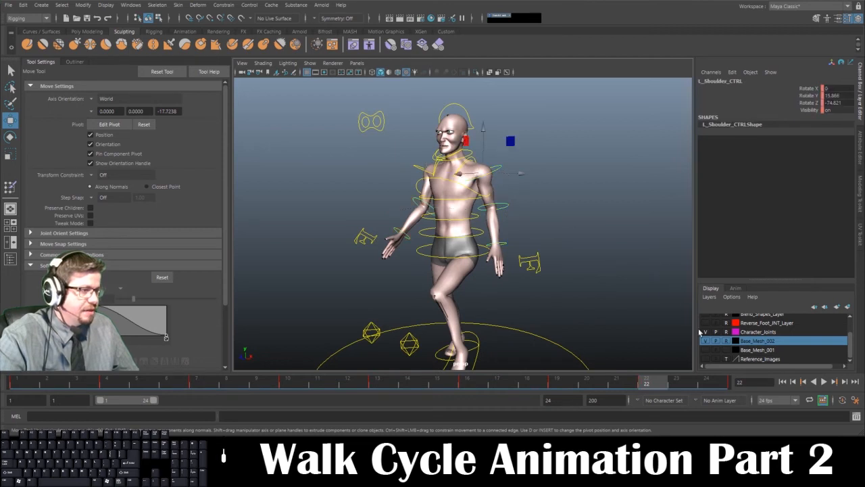
pyautogui.click(507, 211)
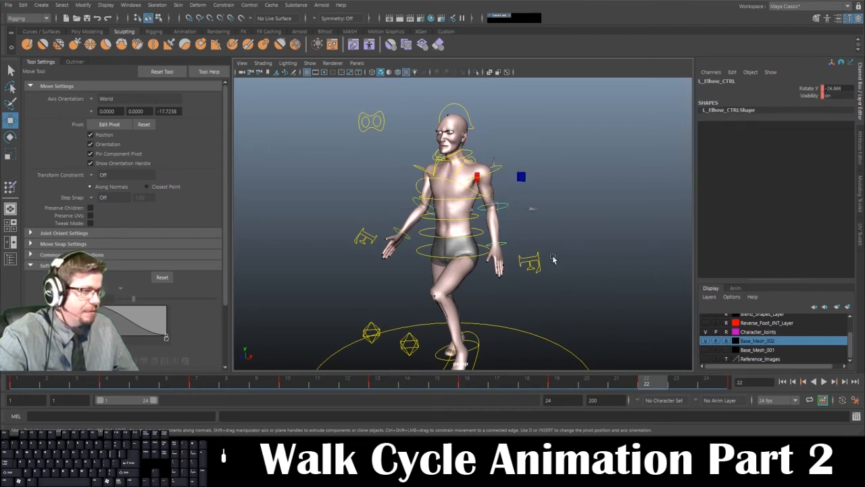
# Play back the walk cycle in the perspective view to examine the arm swing, and stop playback.
pyautogui.keyDown('alt'); pyautogui.moveTo(540, 258); pyautogui.dragTo(482, 240); pyautogui.keyUp('alt')
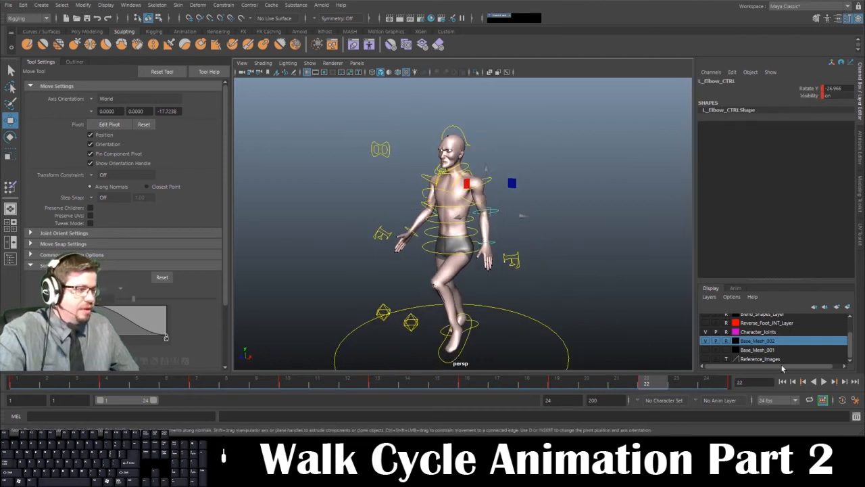
pyautogui.click(823, 382)
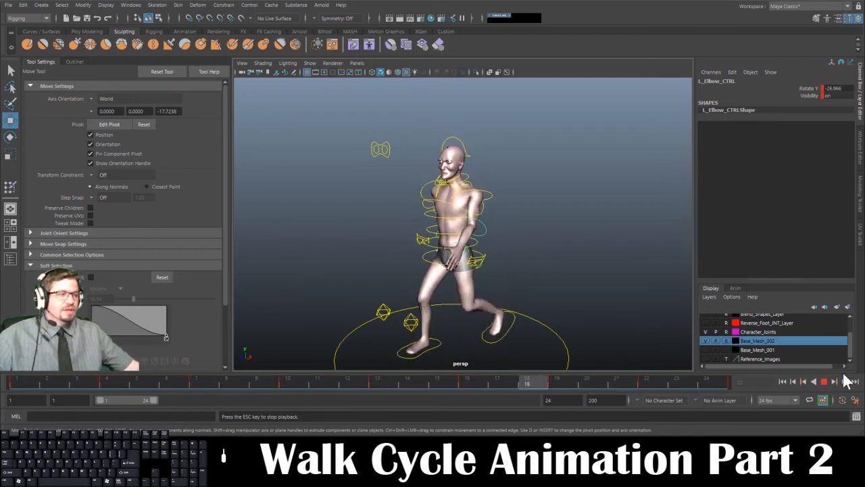
pyautogui.click(825, 381)
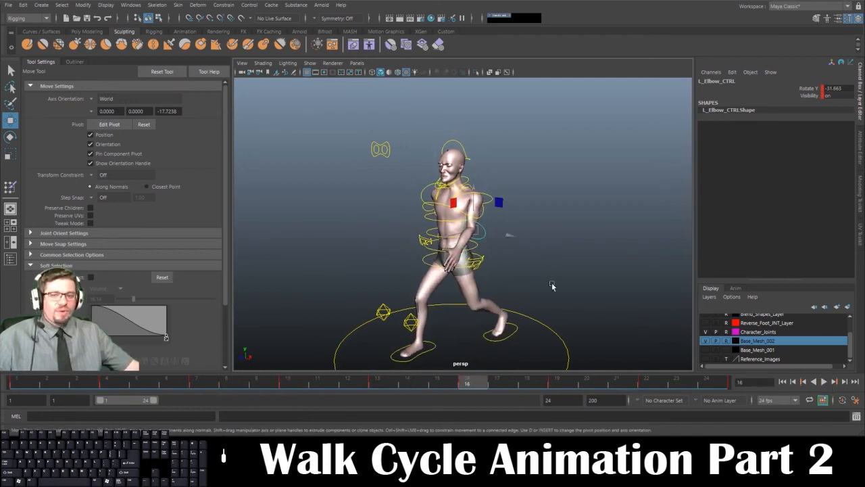
# Play back the walk cycle in the side view with the whole figure framed, examine the motion, and stop playback.
pyautogui.press('space')
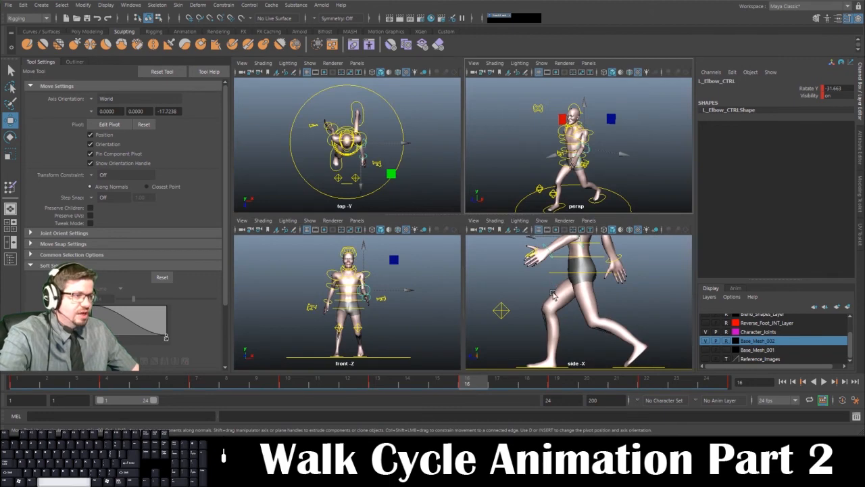
pyautogui.press('space')
pyautogui.scroll(-3, 441, 253)
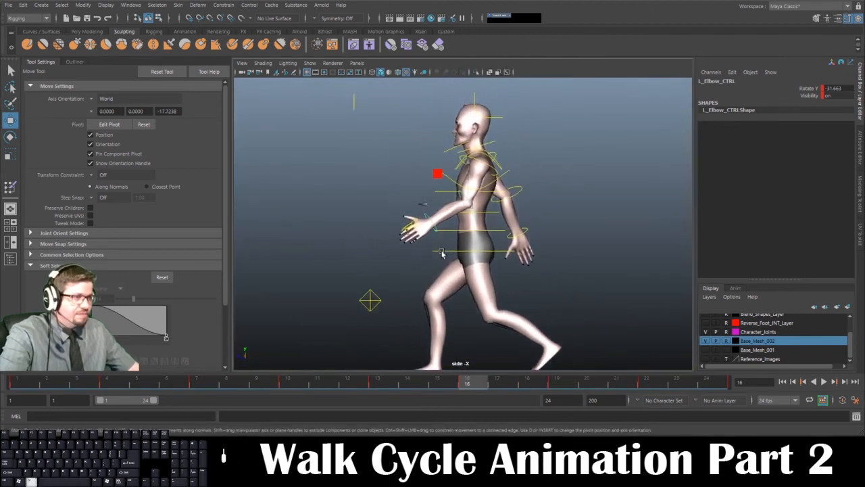
pyautogui.keyDown('alt'); pyautogui.moveTo(442, 252); pyautogui.dragTo(413, 207, button='right'); pyautogui.keyUp('alt')
pyautogui.keyDown('alt'); pyautogui.moveTo(413, 207); pyautogui.dragTo(396, 185, button='middle'); pyautogui.keyUp('alt')
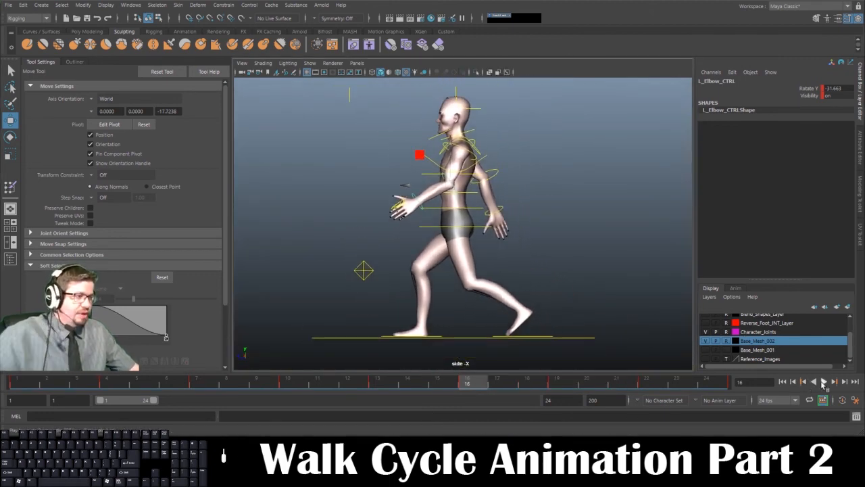
pyautogui.click(823, 382)
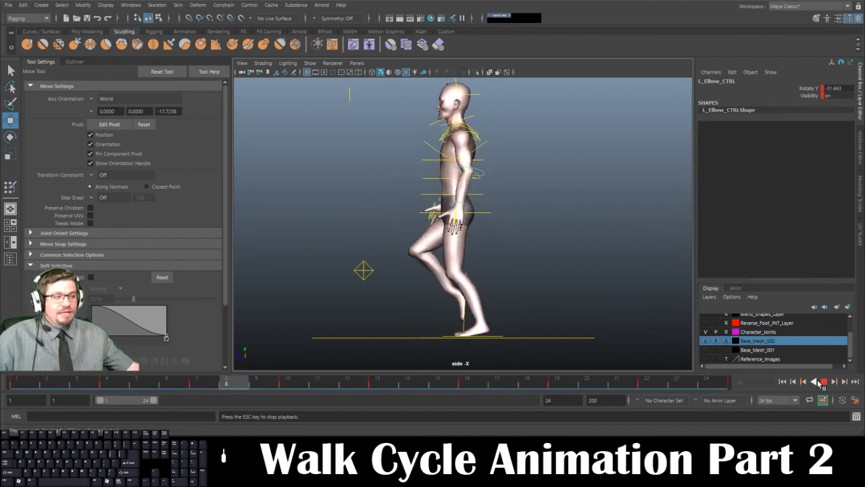
pyautogui.click(825, 382)
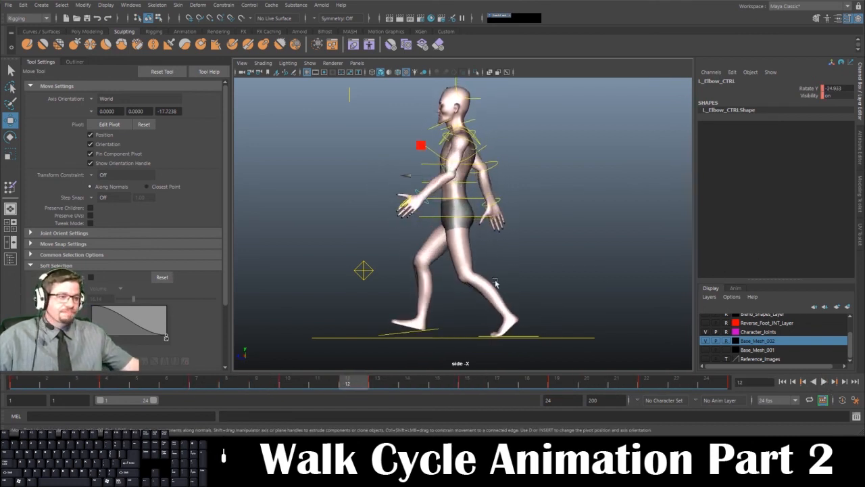